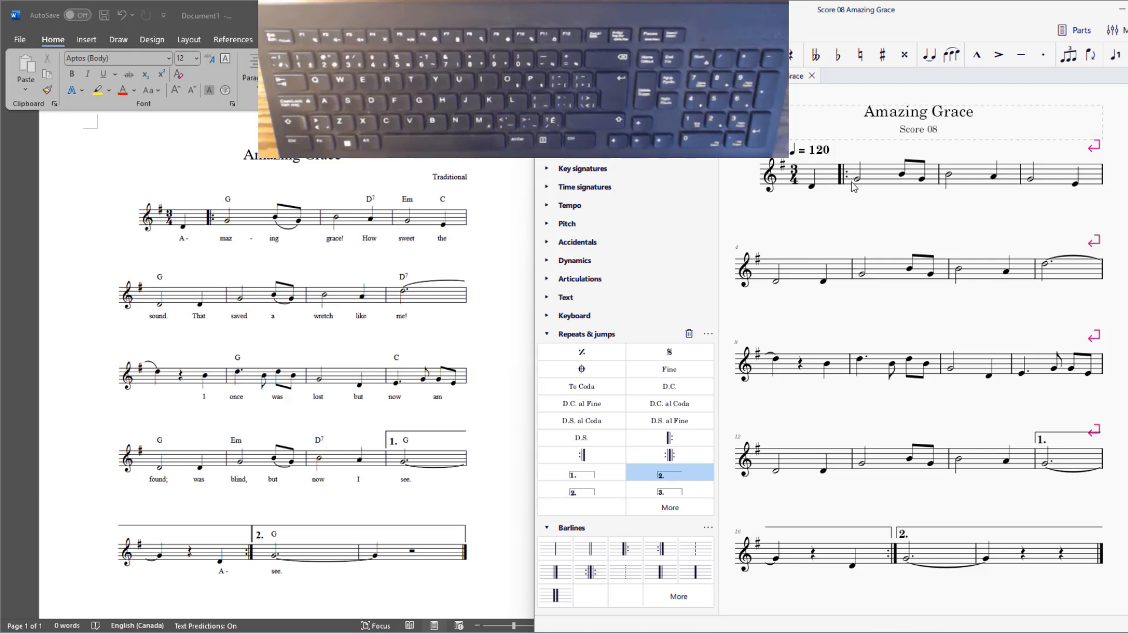
Add a G chord symbol above the half note G just after the start-repeat barline.
left_click(858, 179)
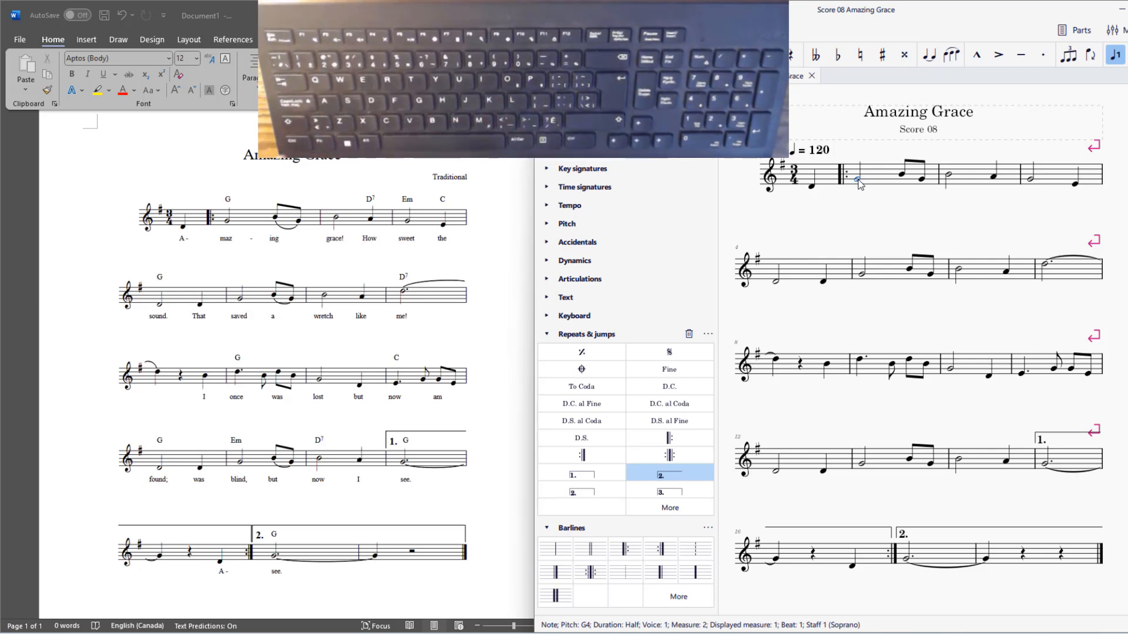
key("ctrl+k")
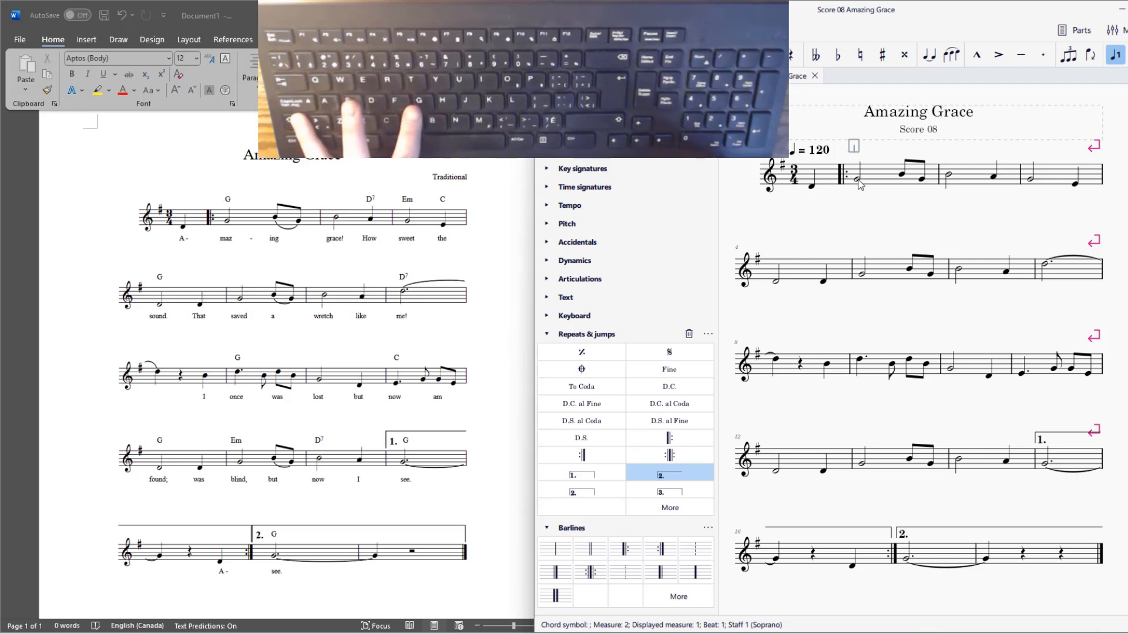
type("G")
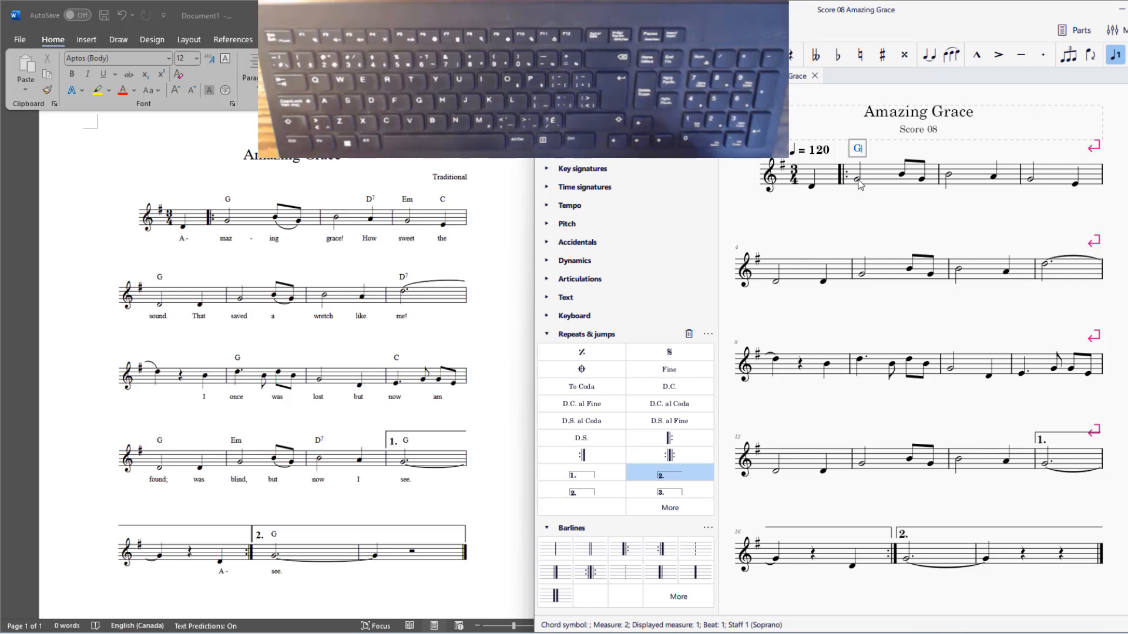
Add the chord symbols D7 above the last note of measure 2 and E above the first note of measure 3.
key("space")
key("space")
key("space")
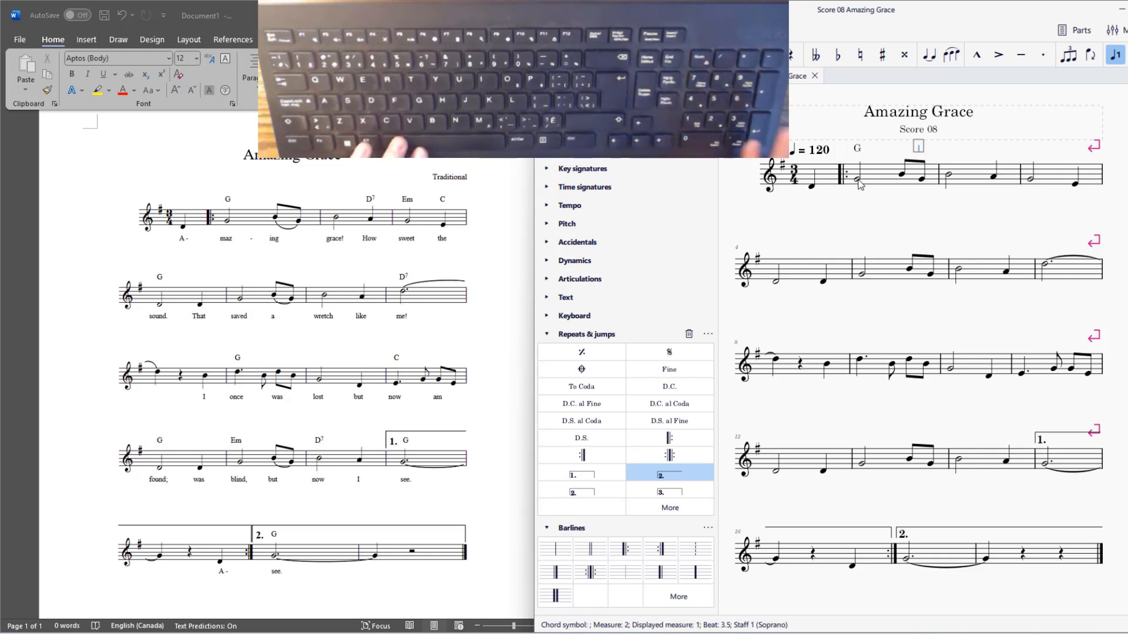
key("space")
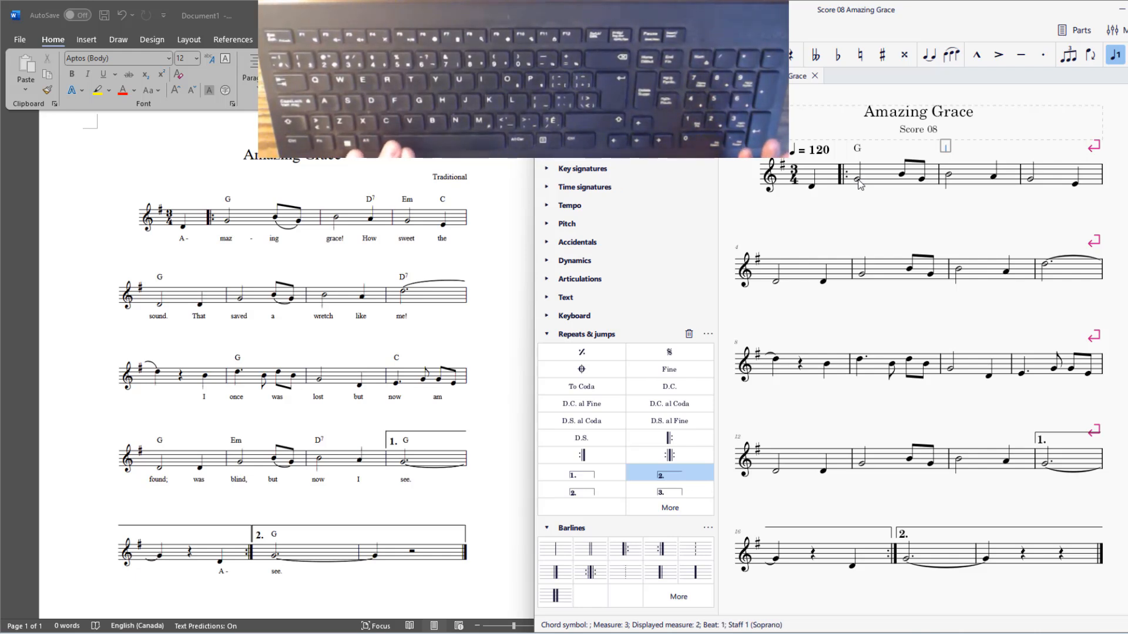
key("space")
key("space")
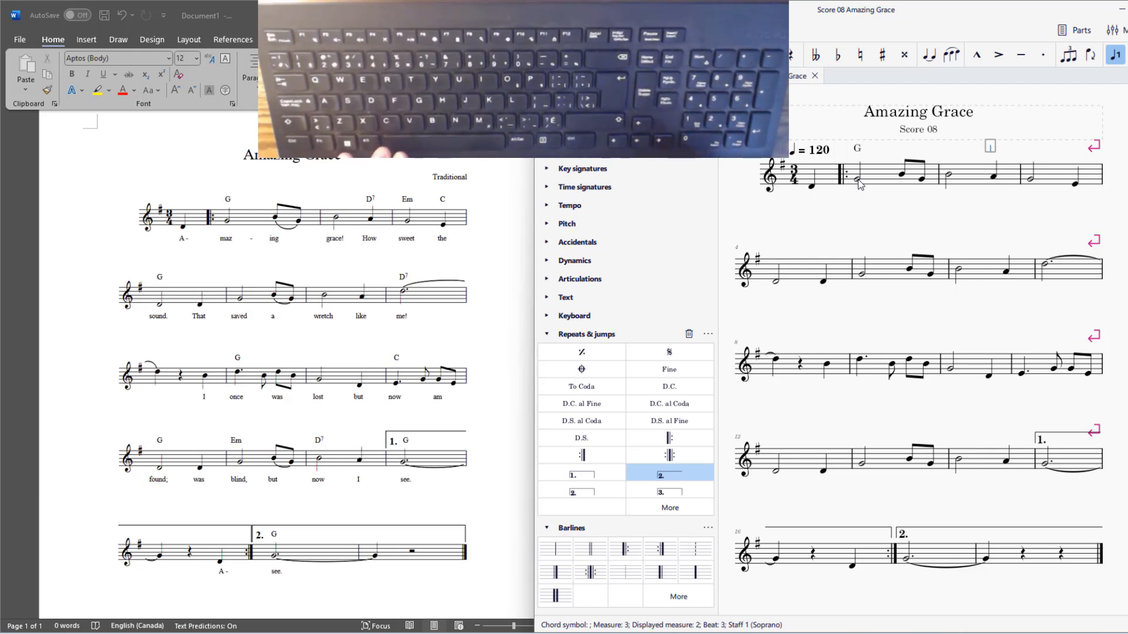
type("D7")
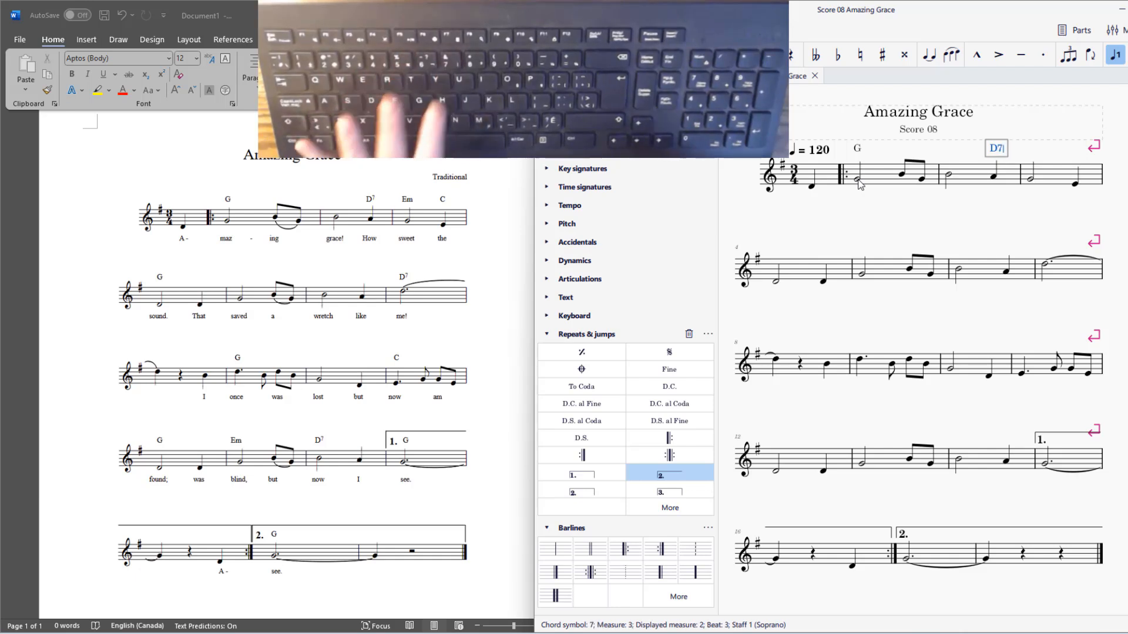
key("space")
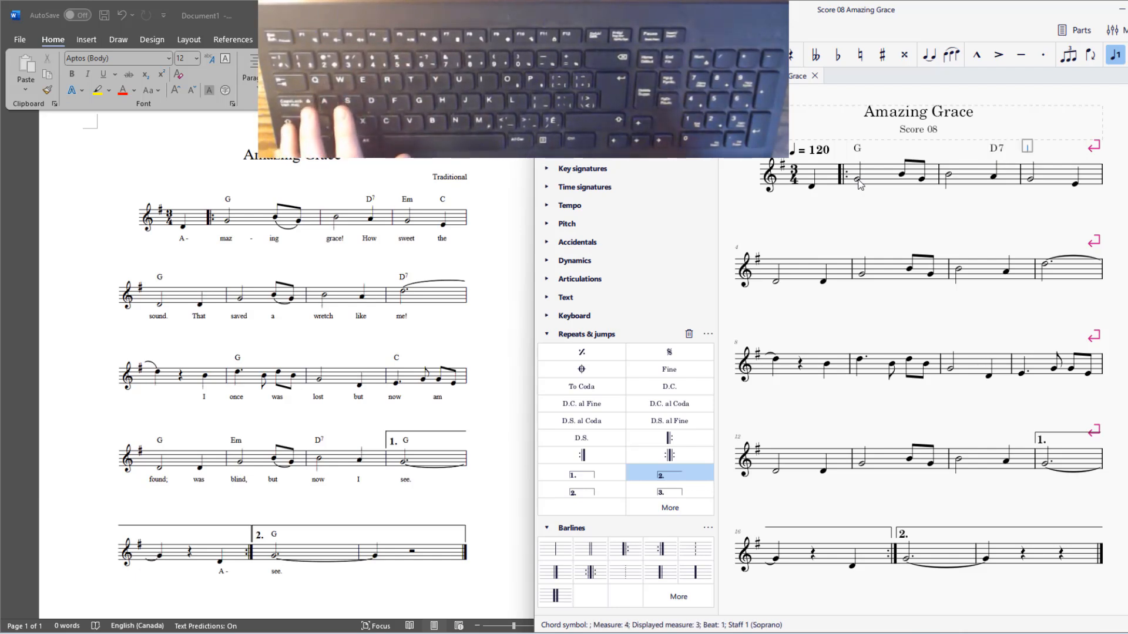
type("E")
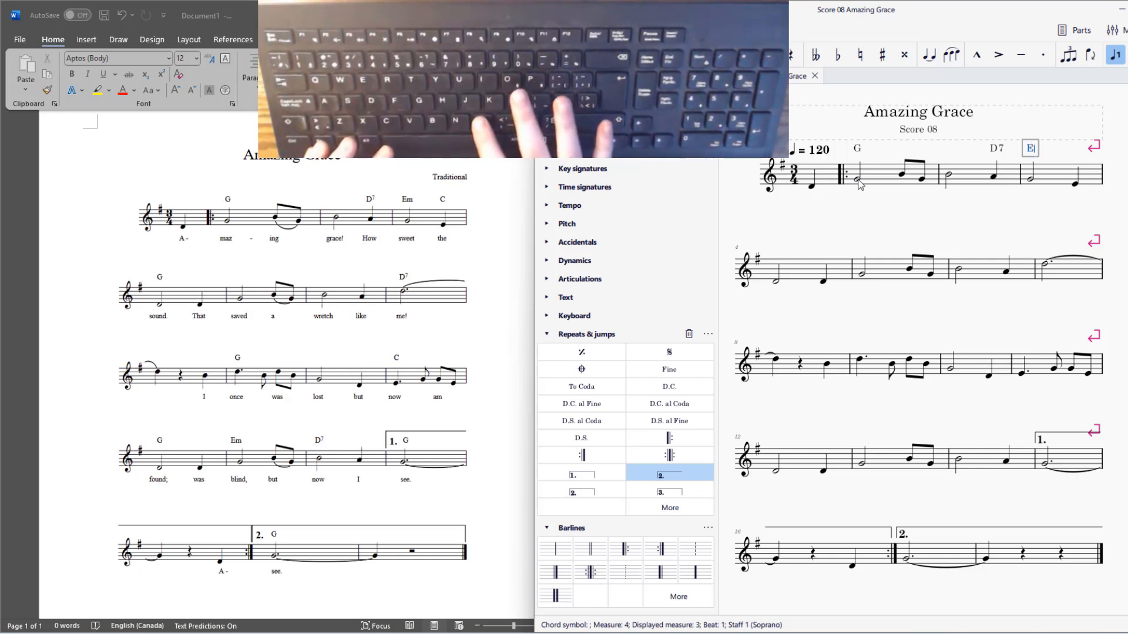
Try the suffixes min, # and b on the E chord symbol in measure 3, removing each one again.
type("m")
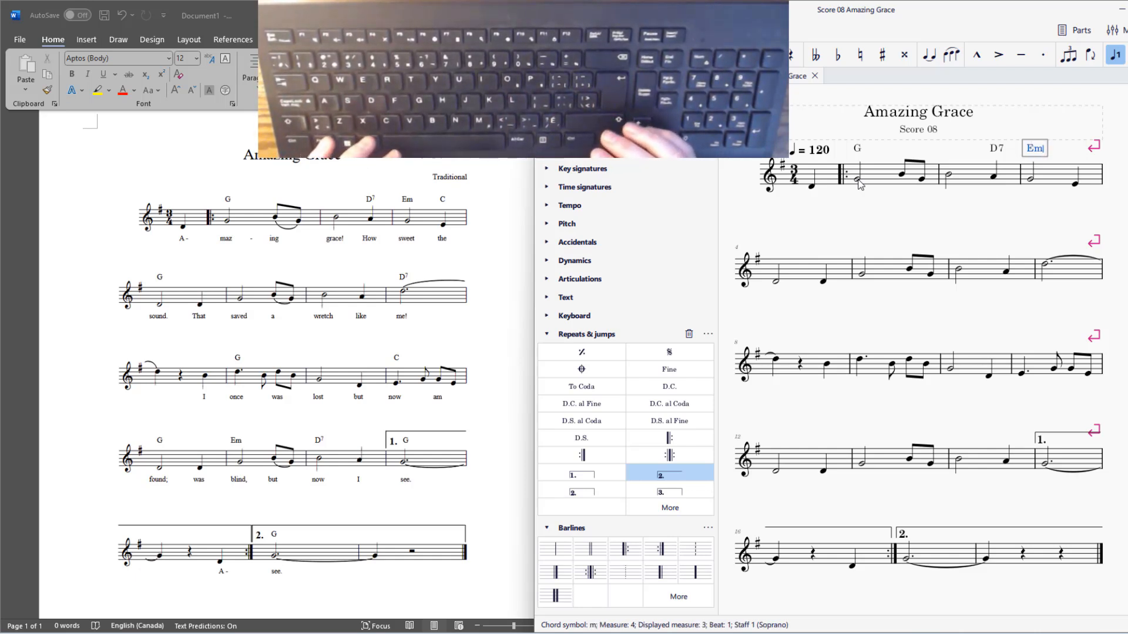
type("in")
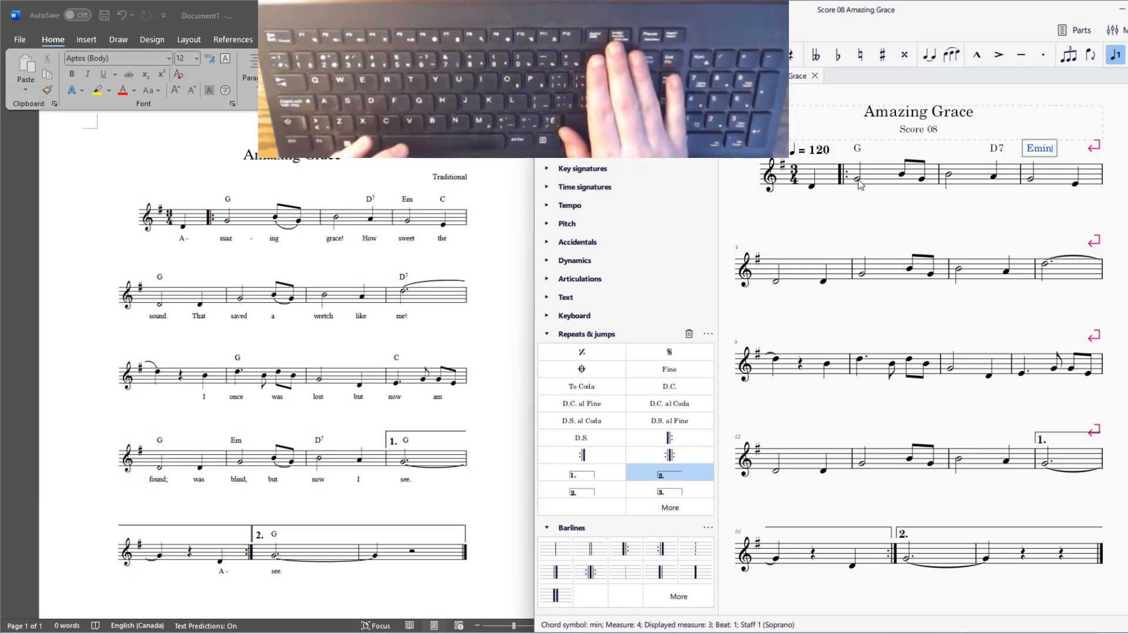
key("BackSpace")
key("BackSpace")
key("BackSpace")
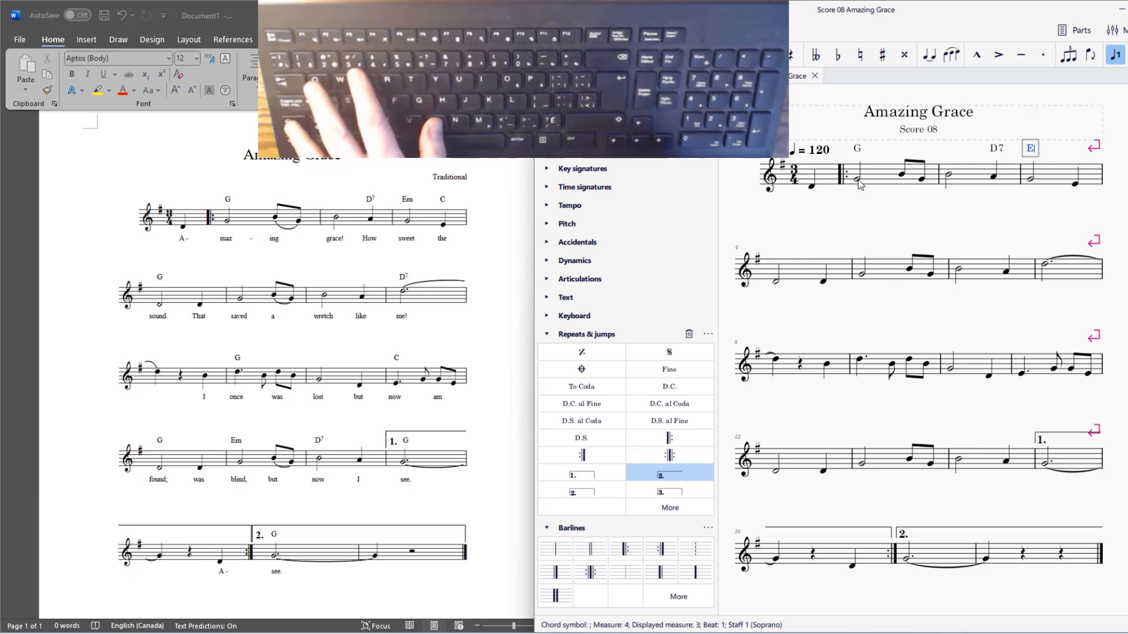
type("#")
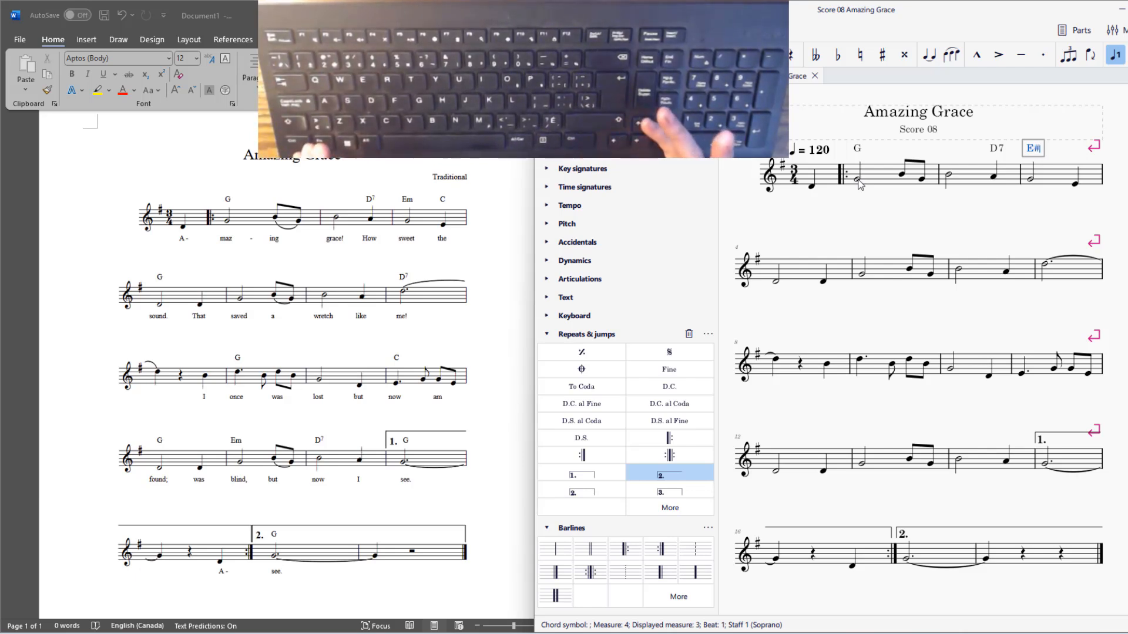
key("BackSpace")
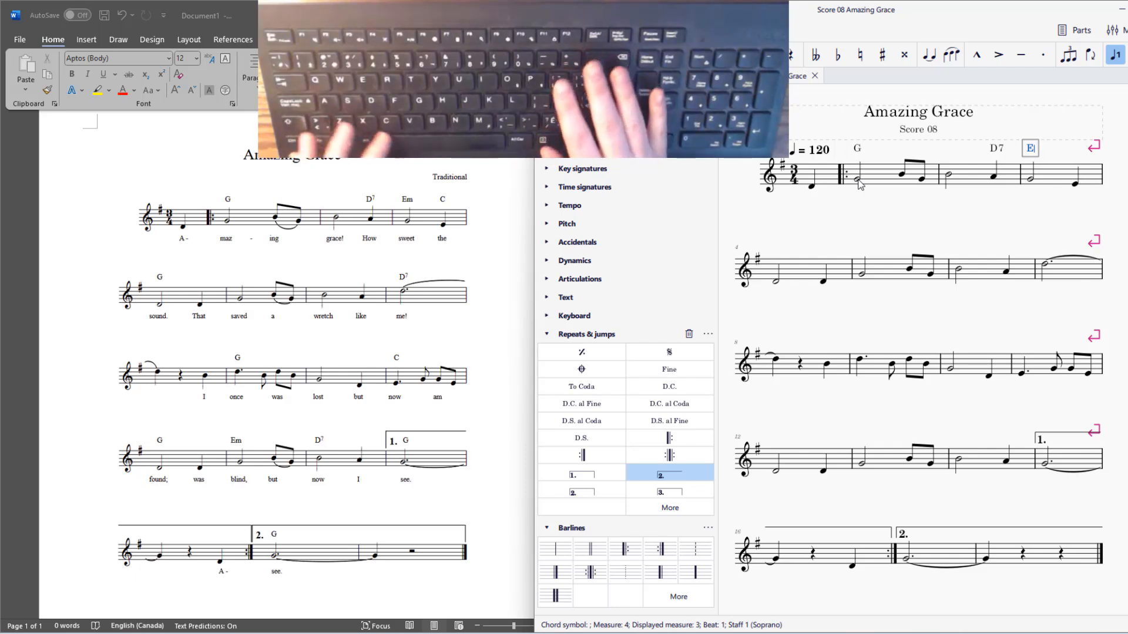
type("b")
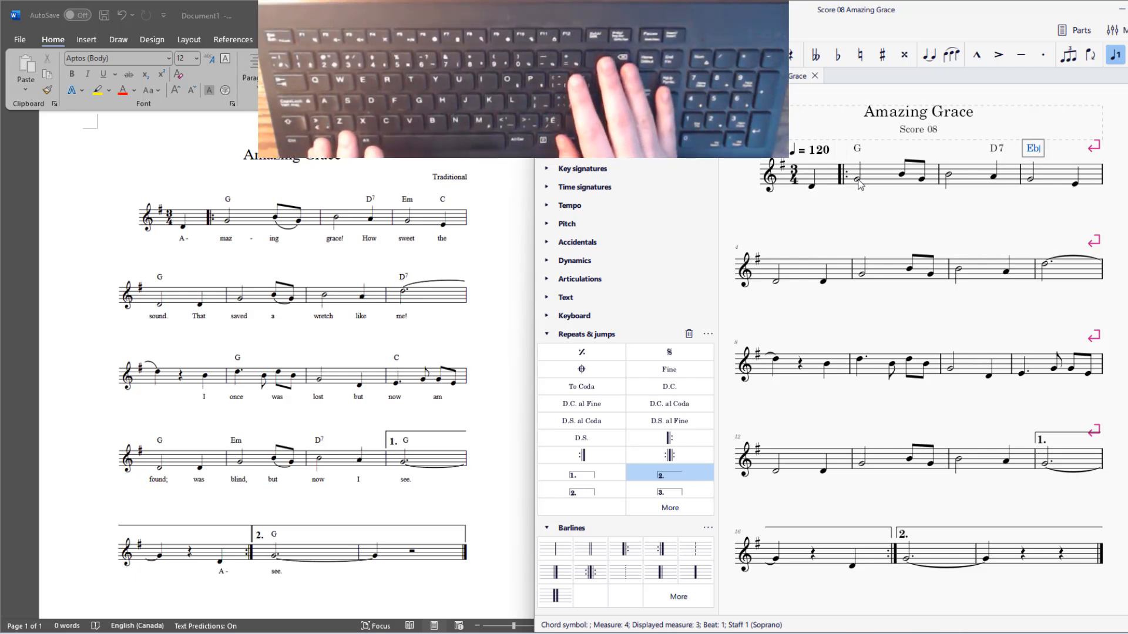
key("BackSpace")
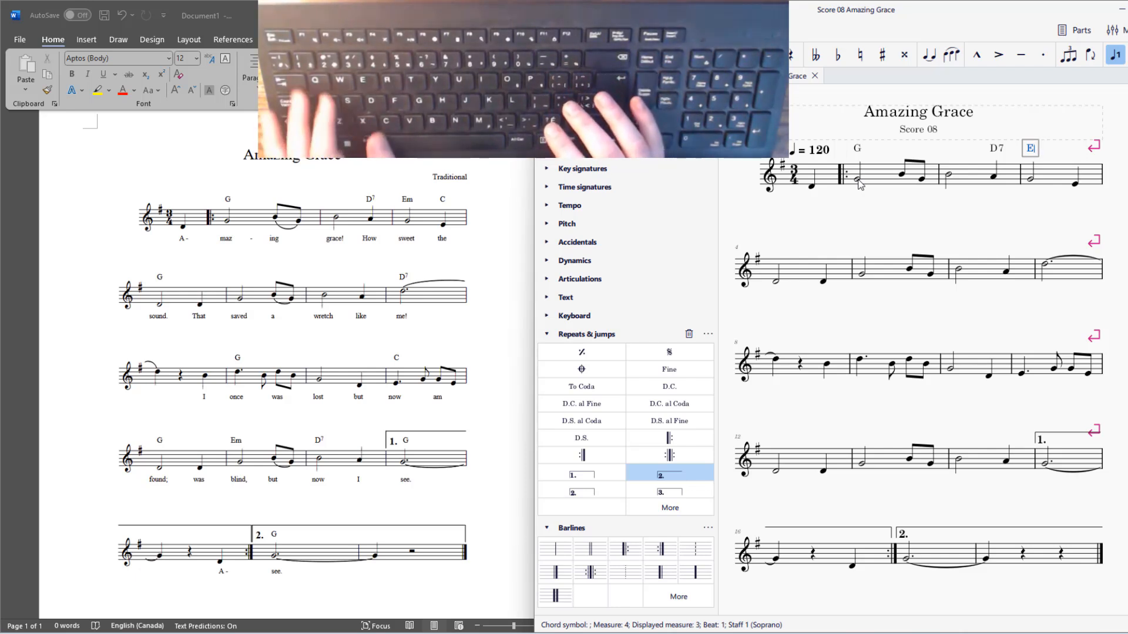
key("alt+w")
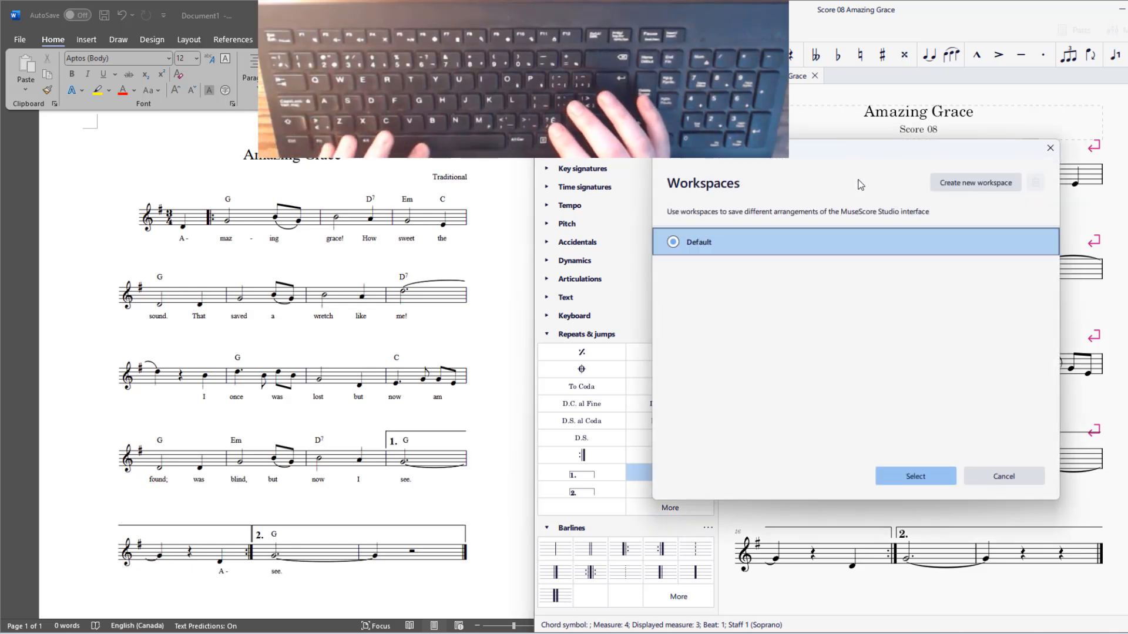
left_click(1051, 148)
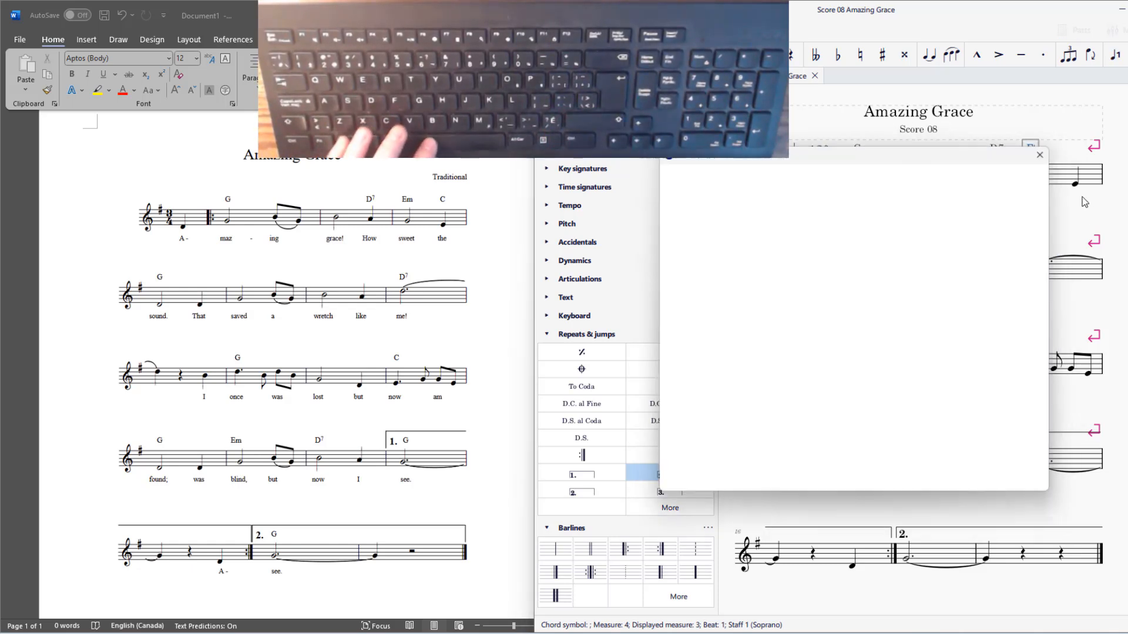
left_click(1050, 148)
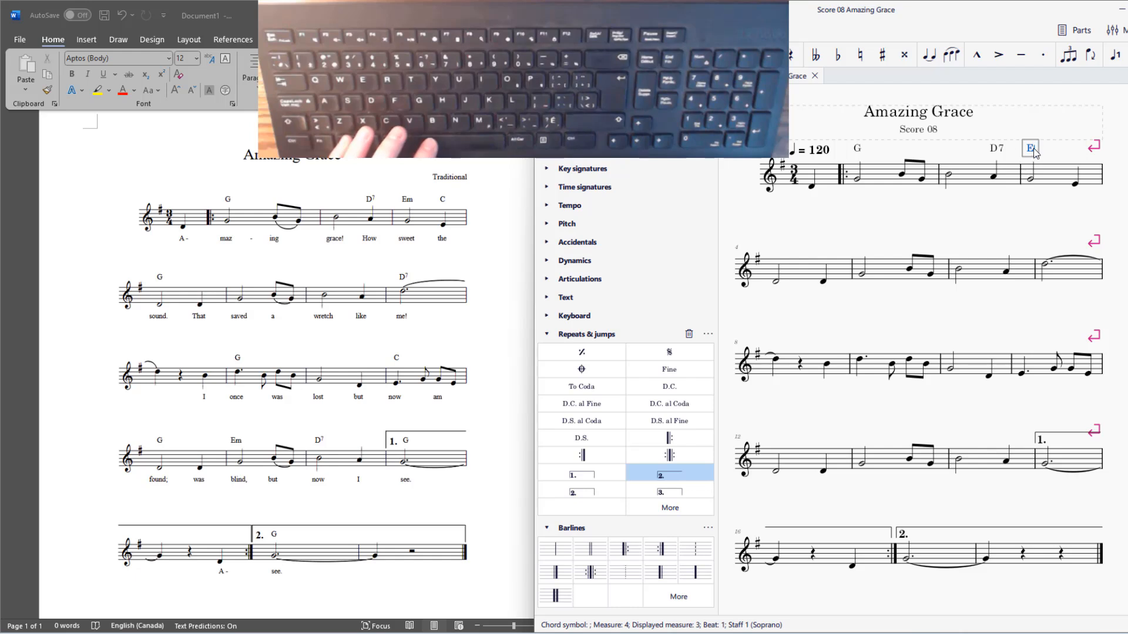
Finish editing the E chord symbol and add a C chord symbol above the last note of measure 3.
key("Escape")
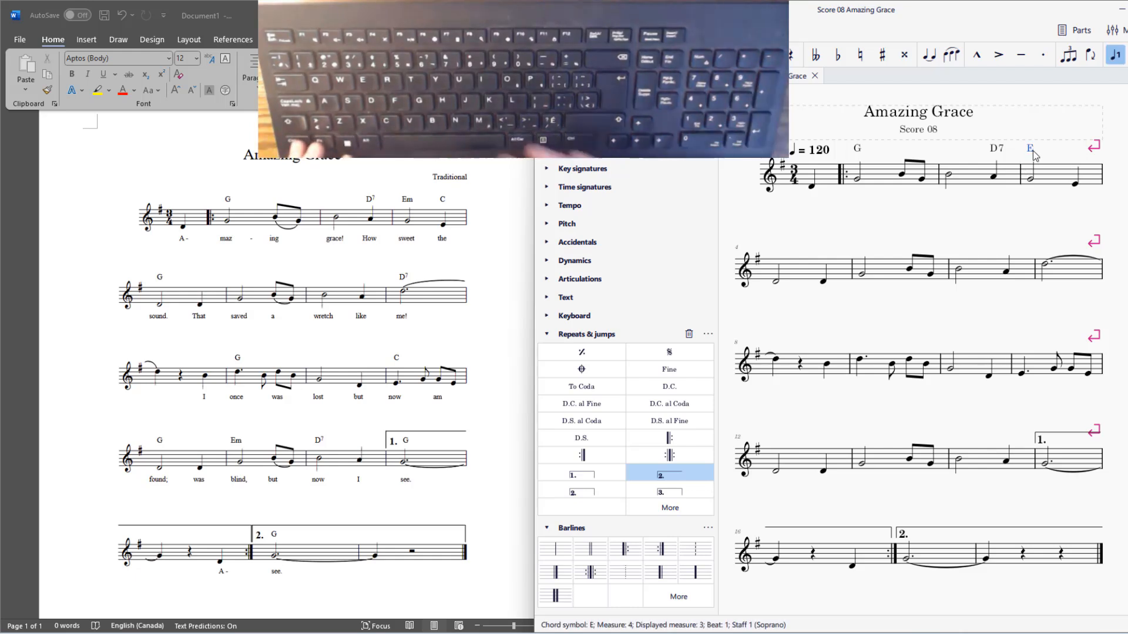
key("ctrl+k")
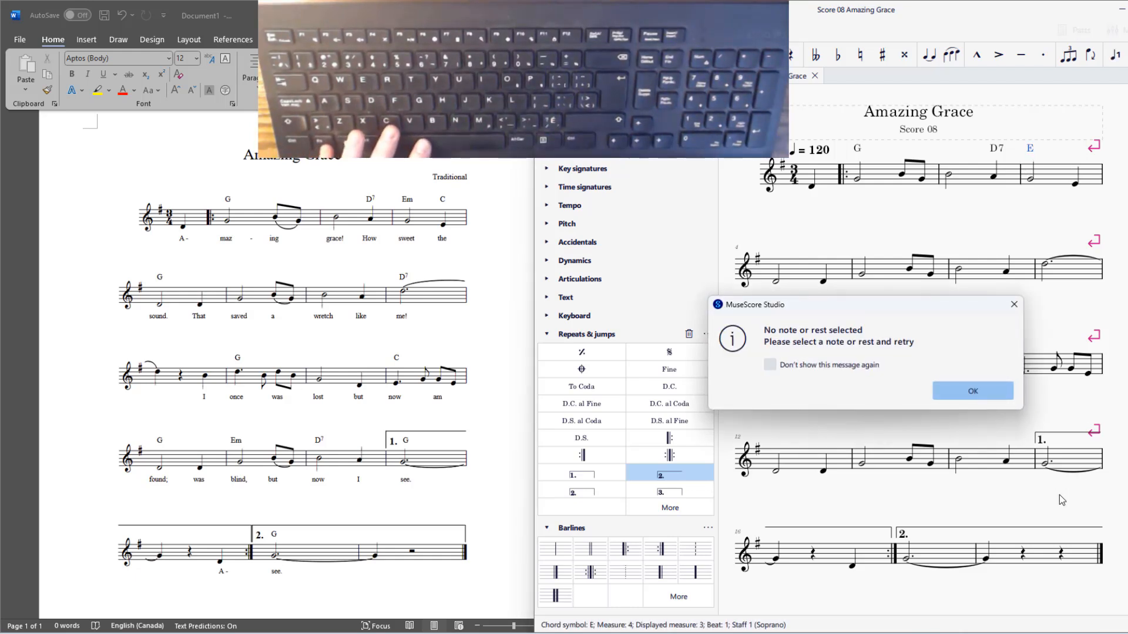
left_click(982, 394)
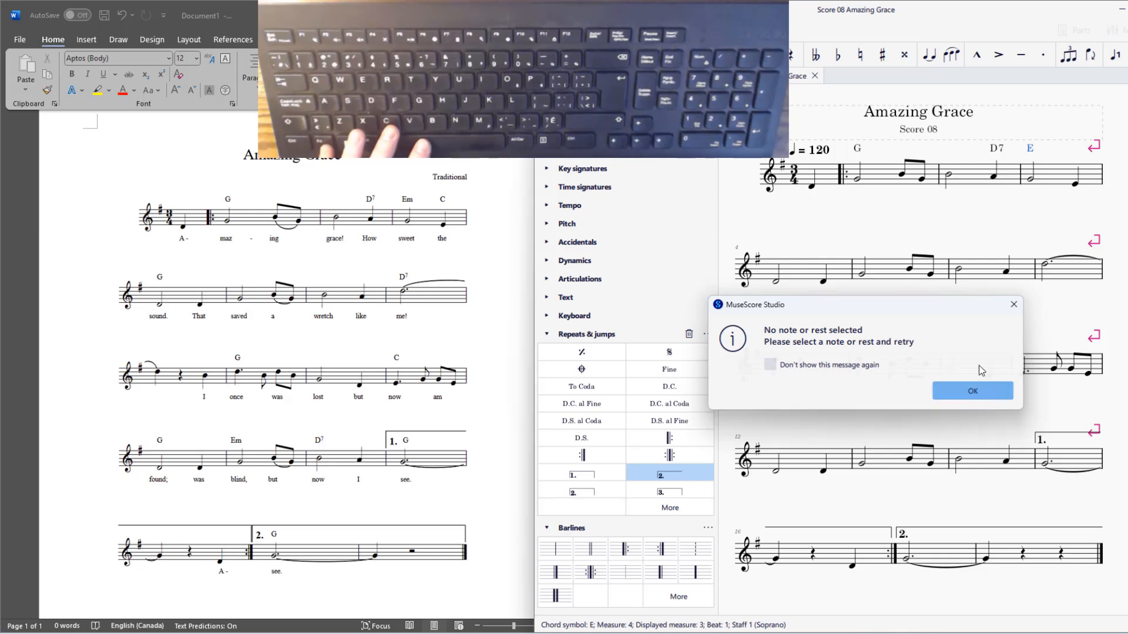
left_click(1076, 185)
key("ctrl+k")
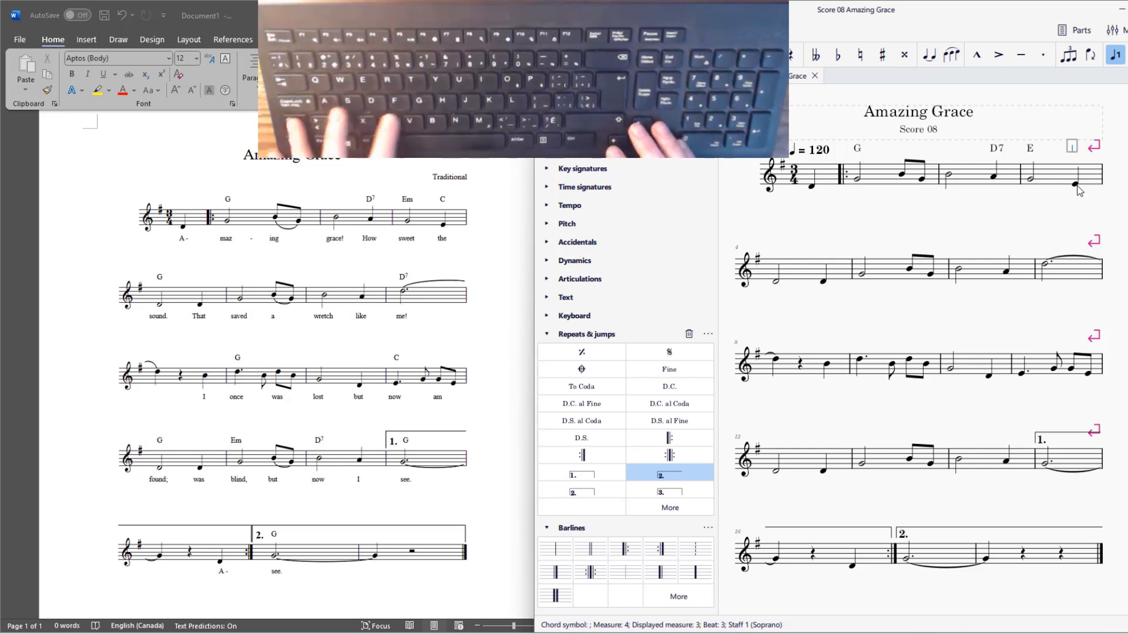
type("C")
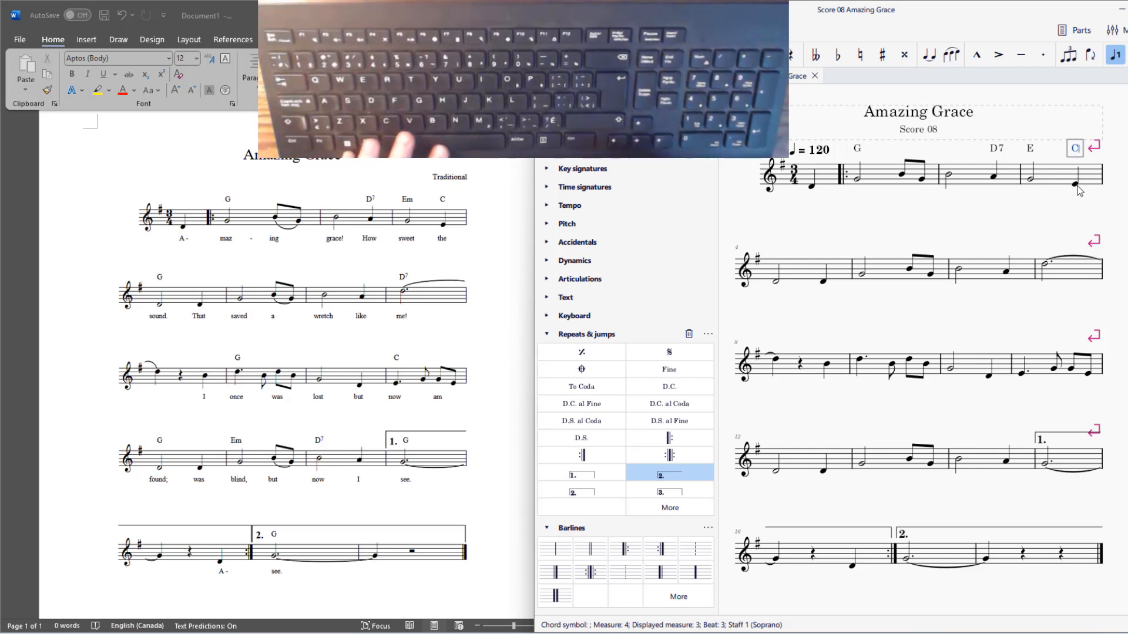
Add the chord symbols G above the first note of measure 4 and D7 above the dotted half note of measure 7.
key("space")
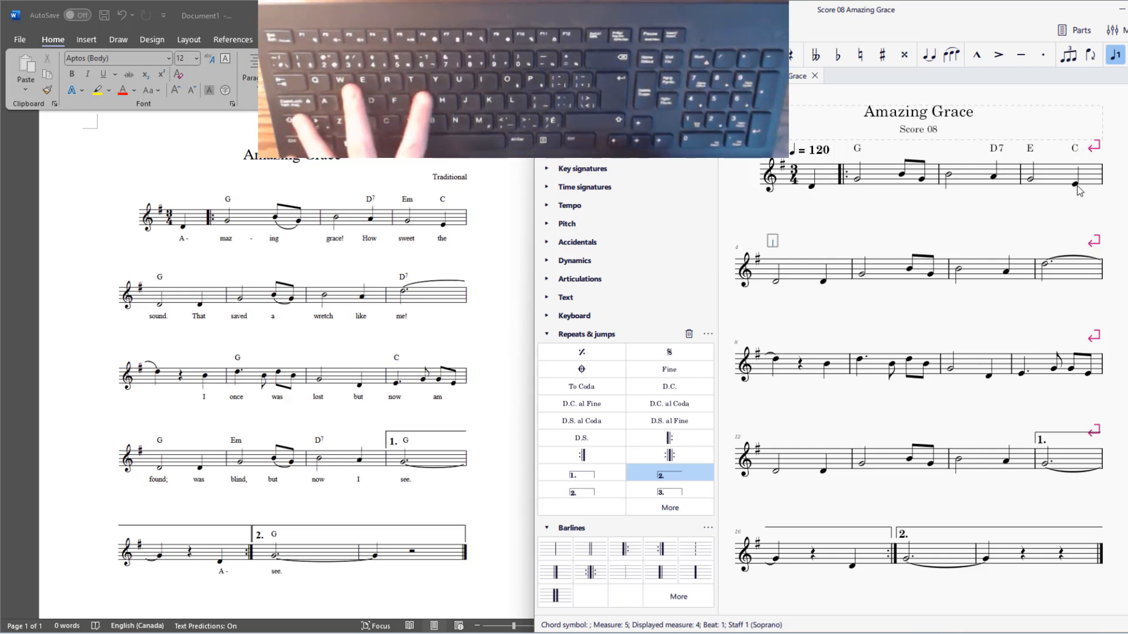
type("G")
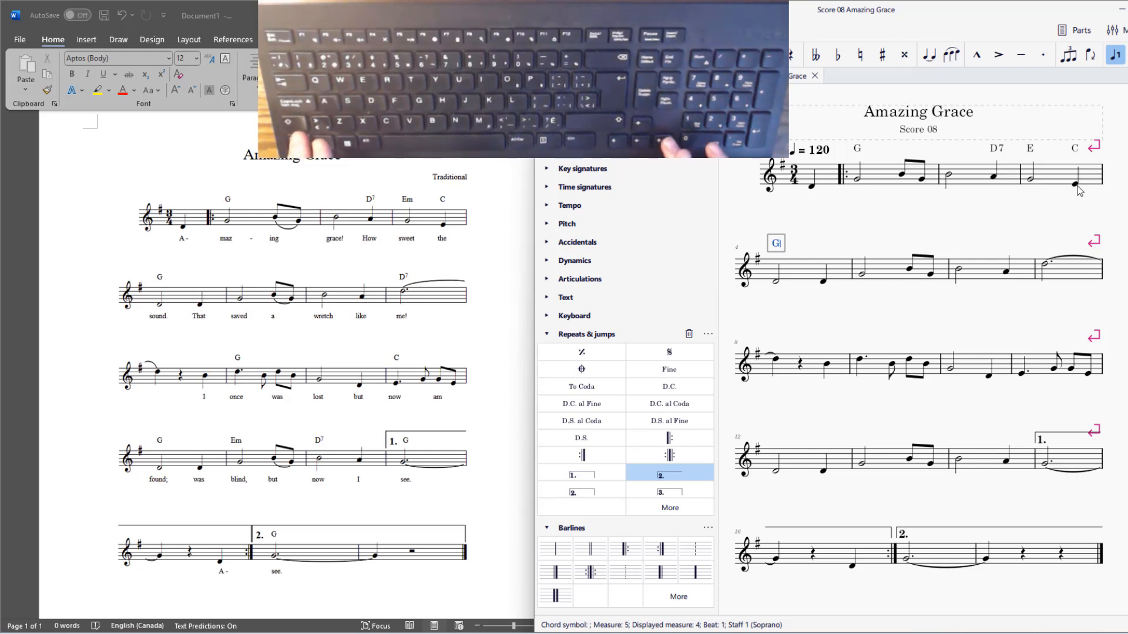
key("Tab")
key("Tab")
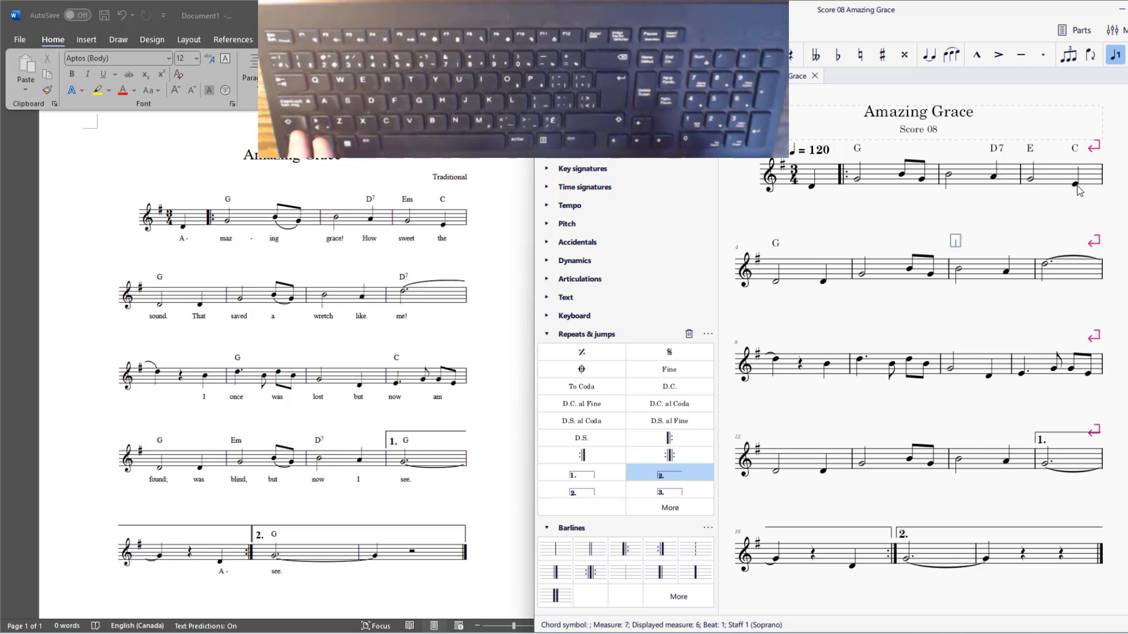
key("Tab")
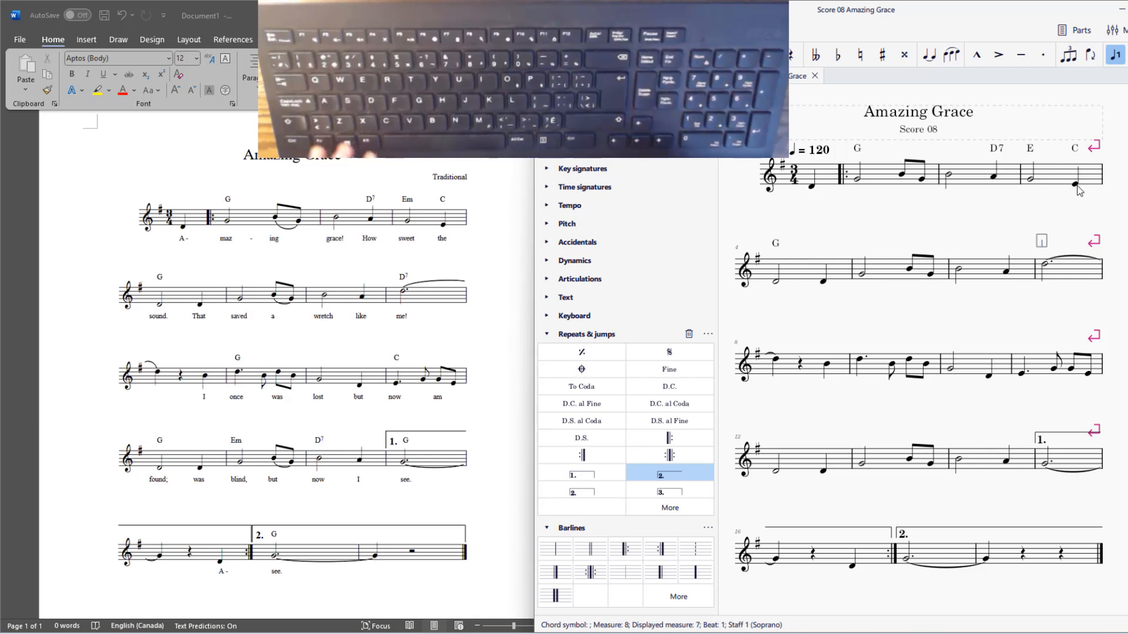
type("D7")
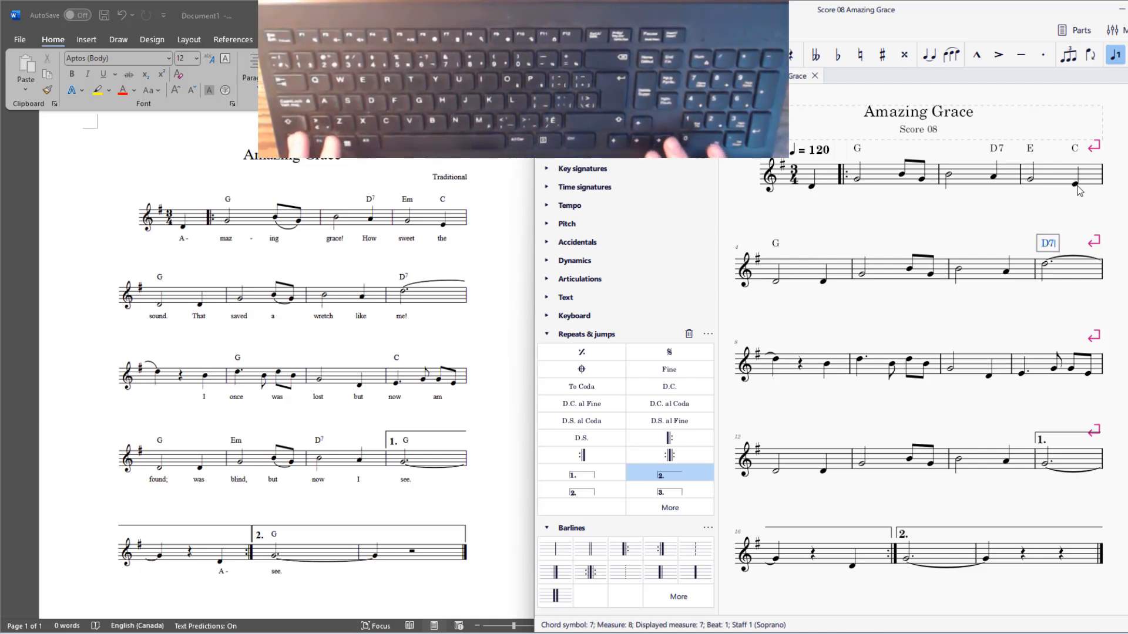
Add the chord symbols G above the first note of measure 9 and C above the first note of measure 11.
key("Tab")
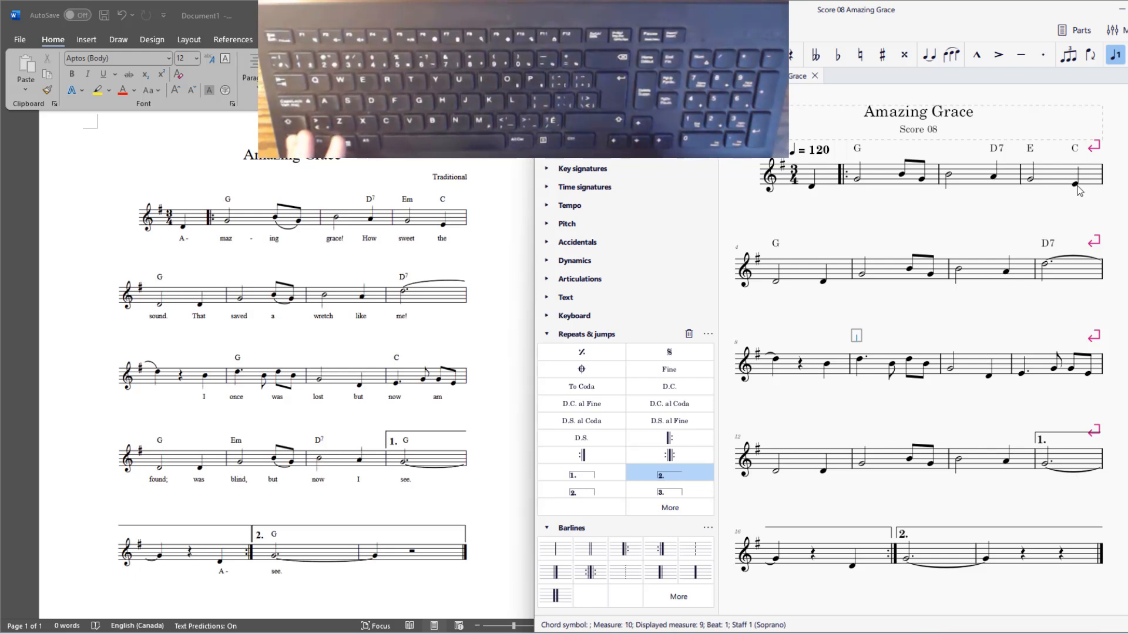
type("G")
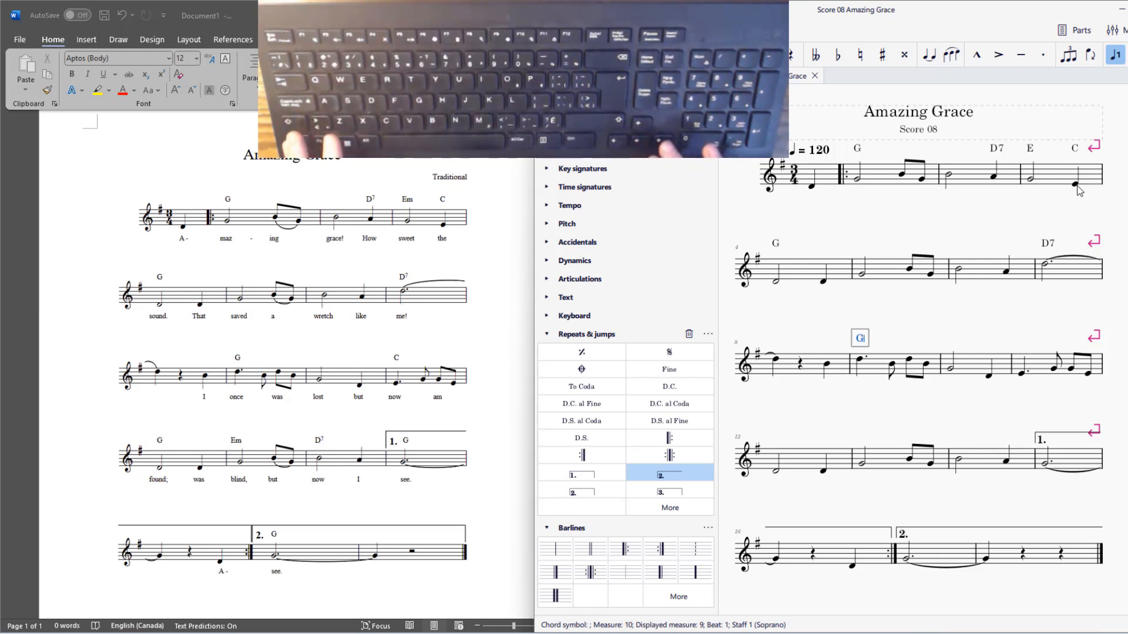
key("Tab")
key("Tab")
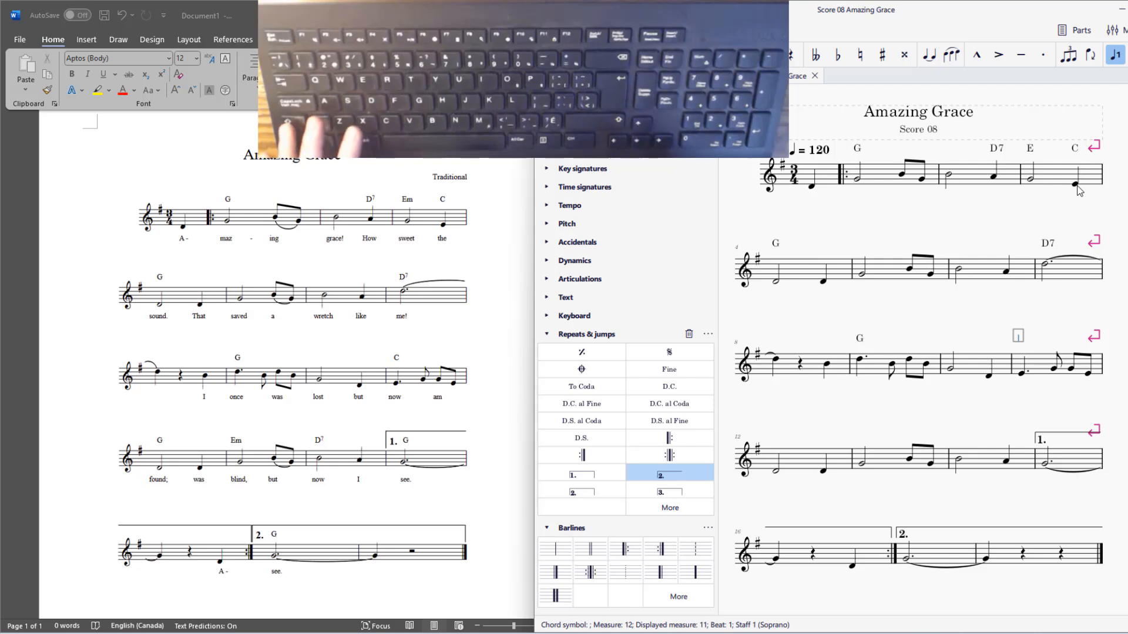
type("C")
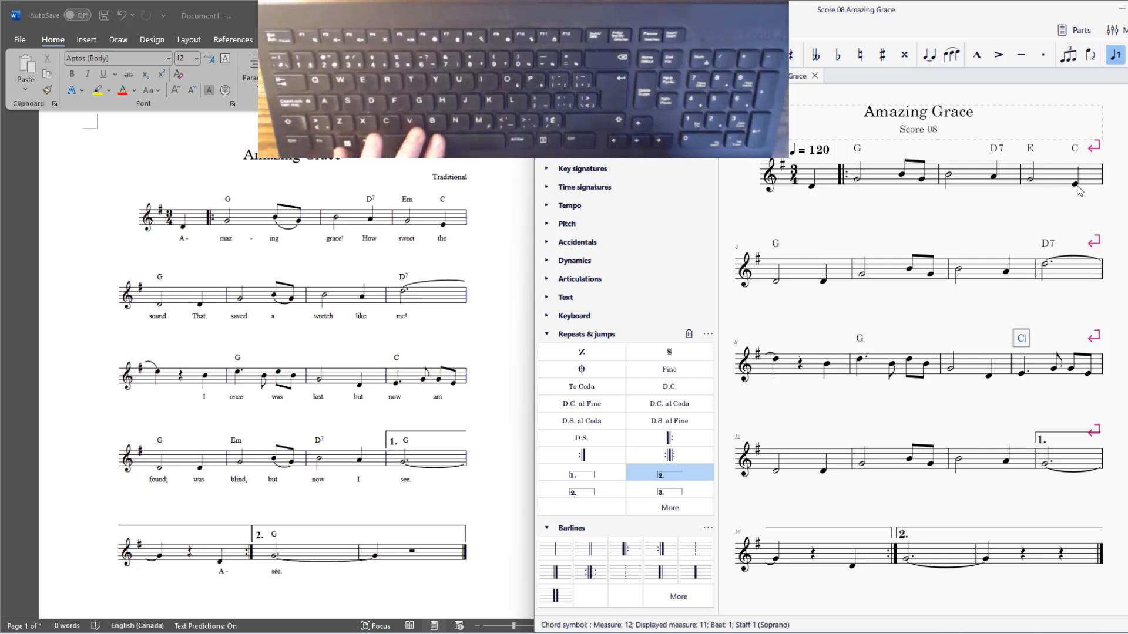
Add a G chord symbol above the first note of measure 12 and advance chord entry along that measure.
key("space")
key("space")
key("space")
key("space")
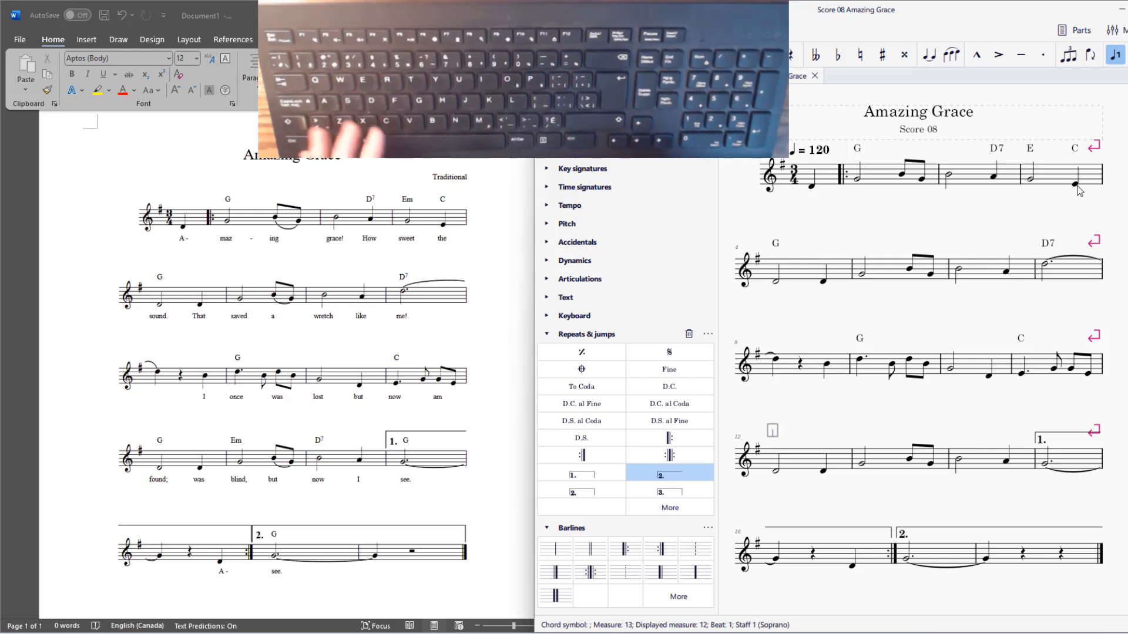
type("G")
key("space")
key("space")
key("space")
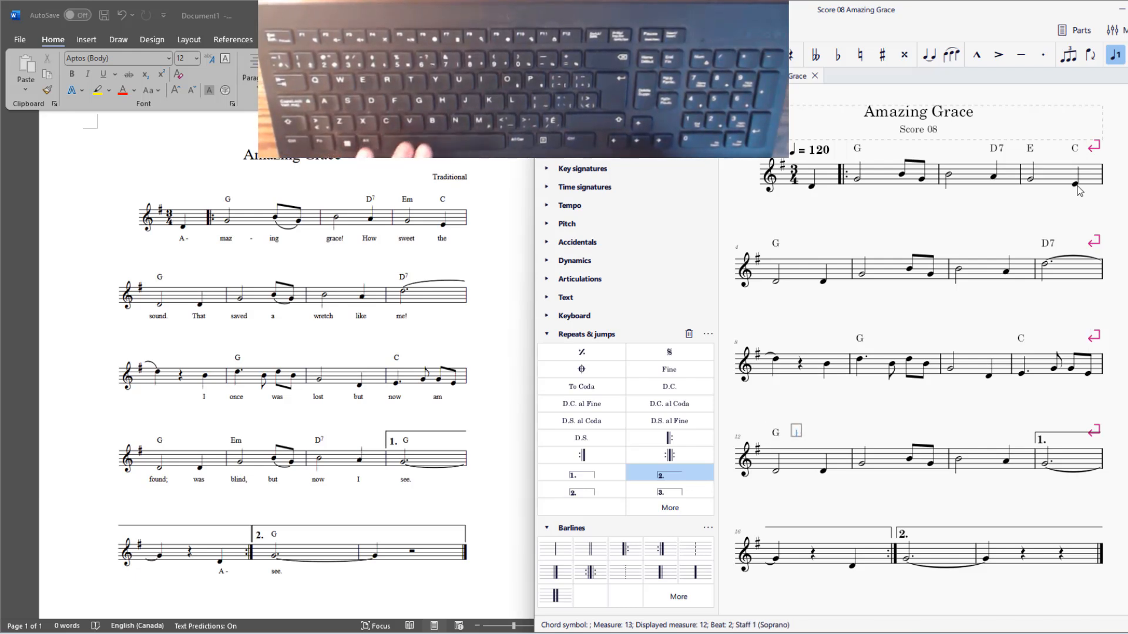
Add the chord symbols Em above the first note of measure 13 and D7 above the first note of measure 14.
type("Em")
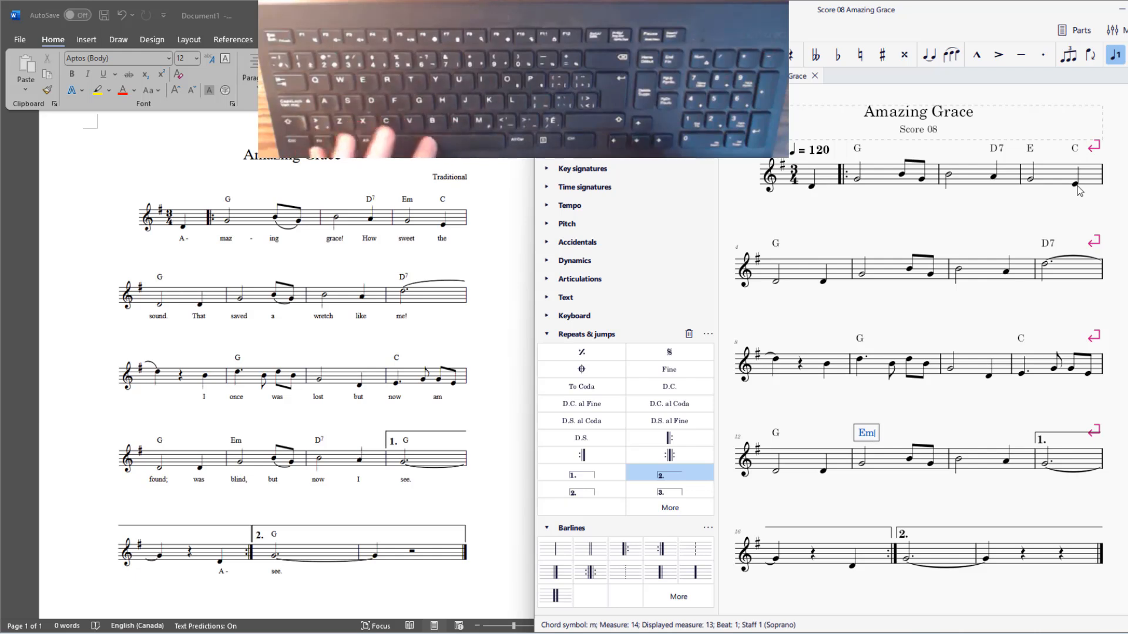
key("space")
key("space")
key("space")
key("space")
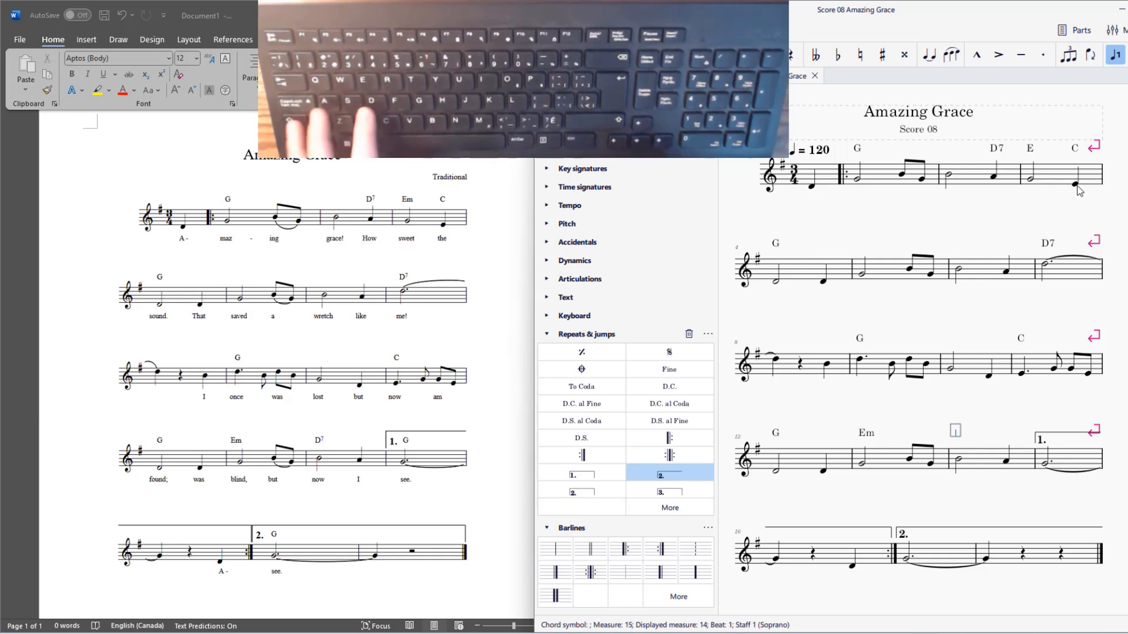
type("D7")
key("space")
key("space")
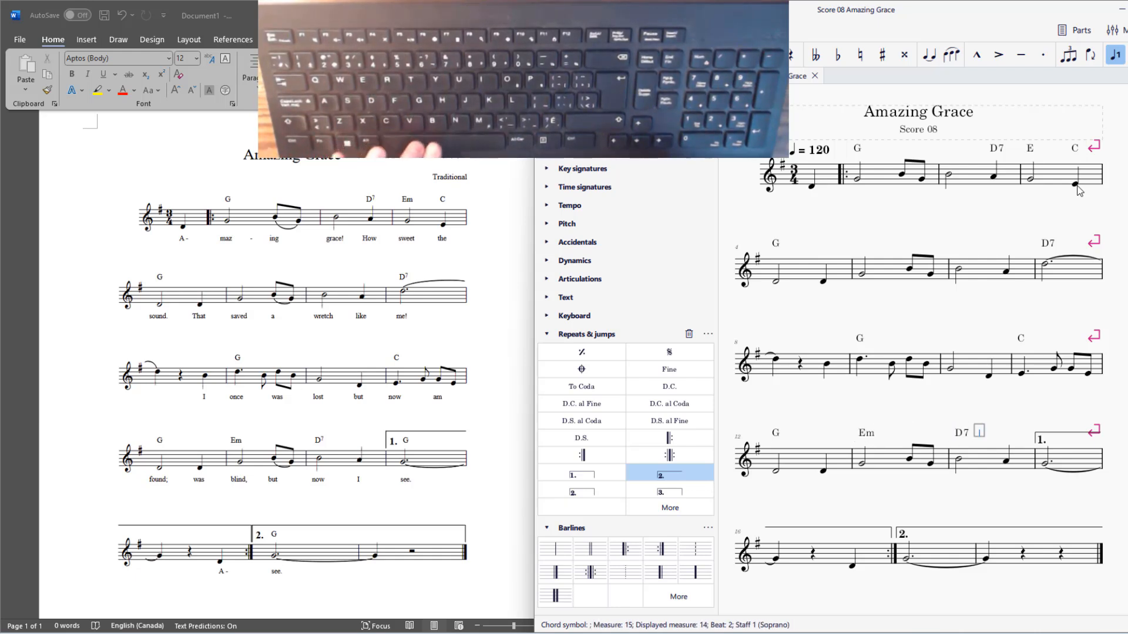
Add G chord symbols above the first notes of the first ending (measure 15) and second ending (measure 17), and finish chord entry.
type("G")
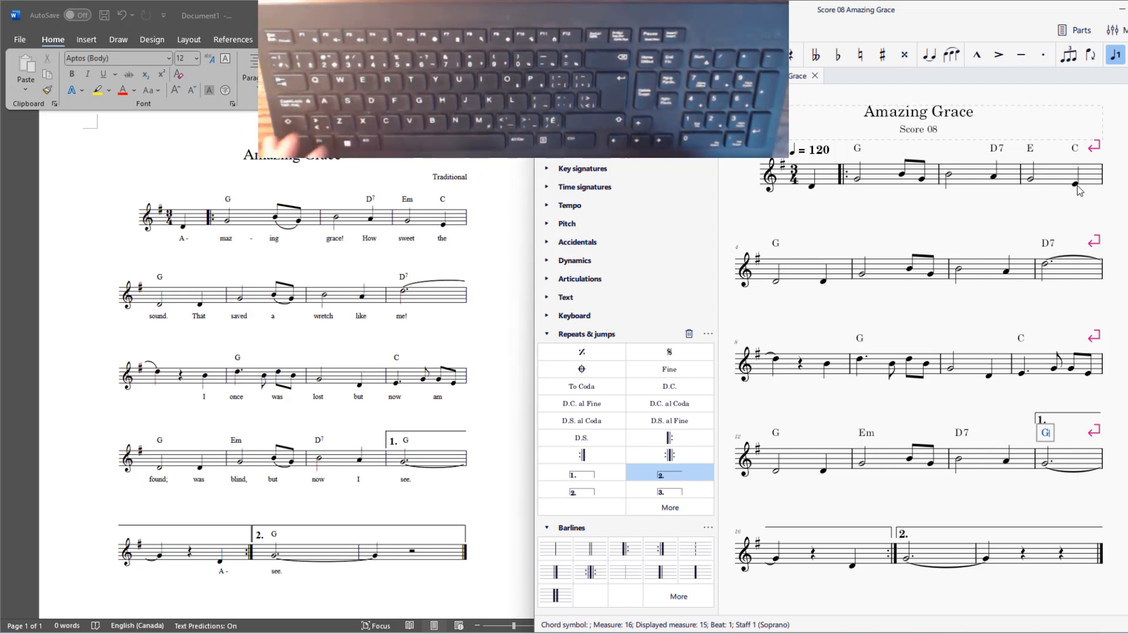
key("ctrl+Right")
key("ctrl+Right")
key("ctrl+Right")
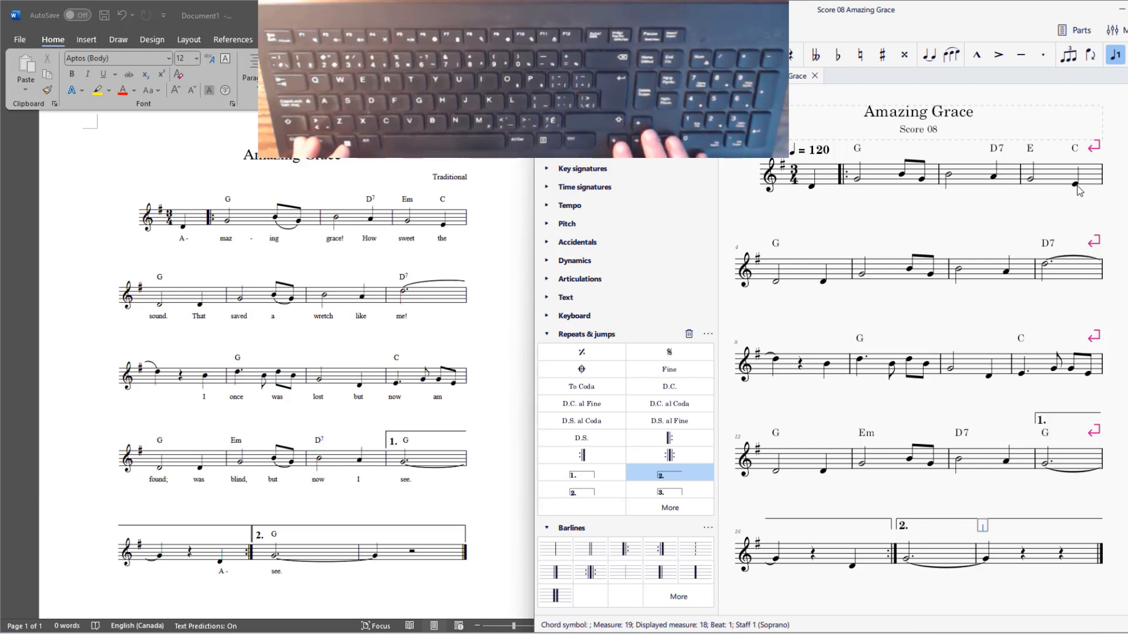
key("ctrl+Left")
type("G")
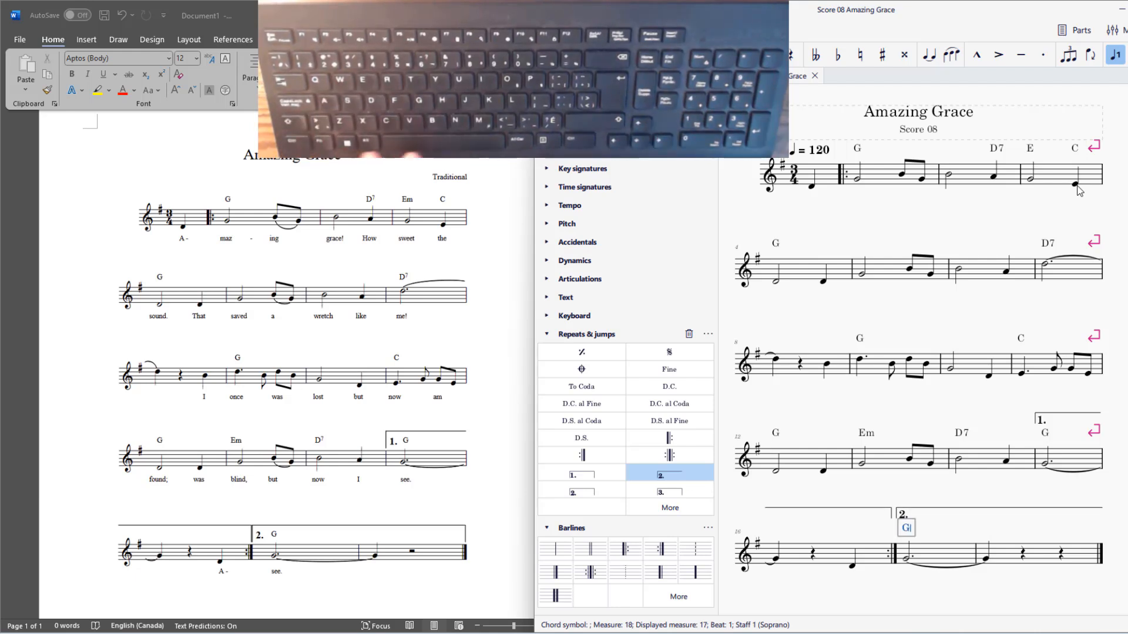
key("Escape")
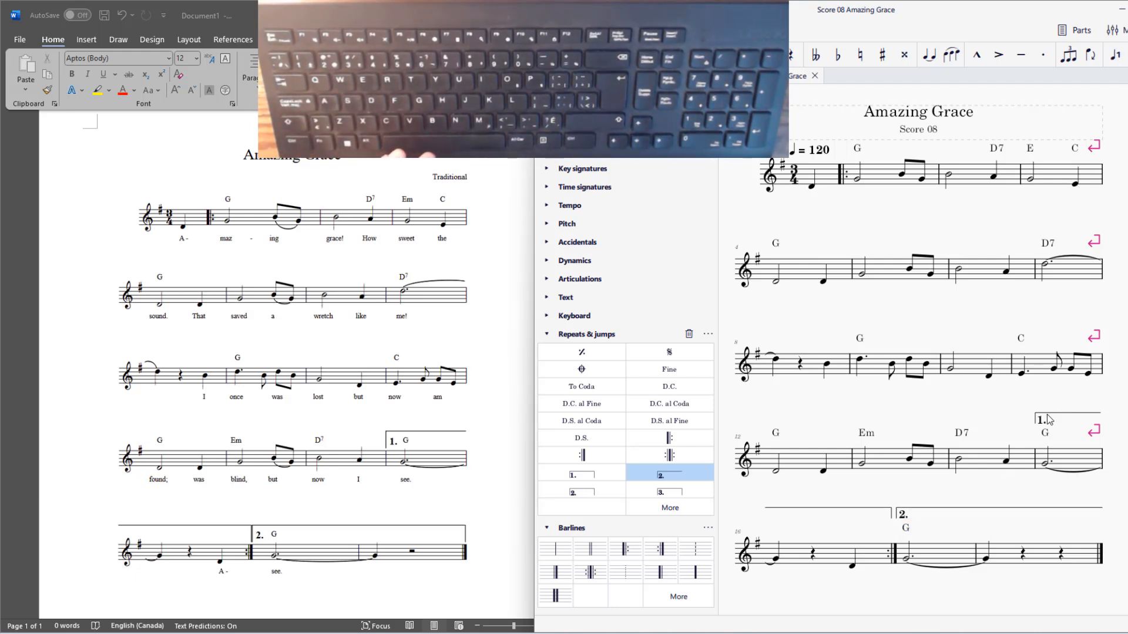
Lower the first-ending bracket and shift the G chord symbols of both endings to sit beside the ending numbers.
left_click_drag(1049, 419, 1041, 436)
left_click_drag(1045, 437, 1050, 435)
left_click_drag(869, 508, 921, 526)
left_click(933, 492)
left_click(932, 492)
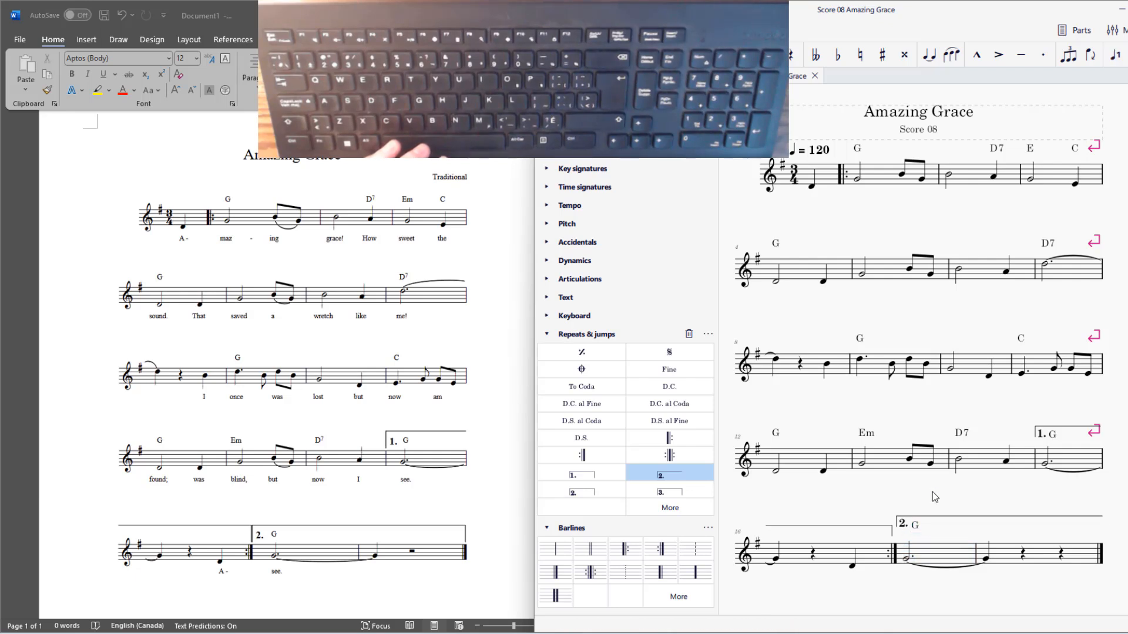
Lower the second-ending bracket so that its number lines up with the G chord symbol beside it.
left_click(899, 528)
left_click(894, 523)
left_click_drag(896, 531, 896, 534)
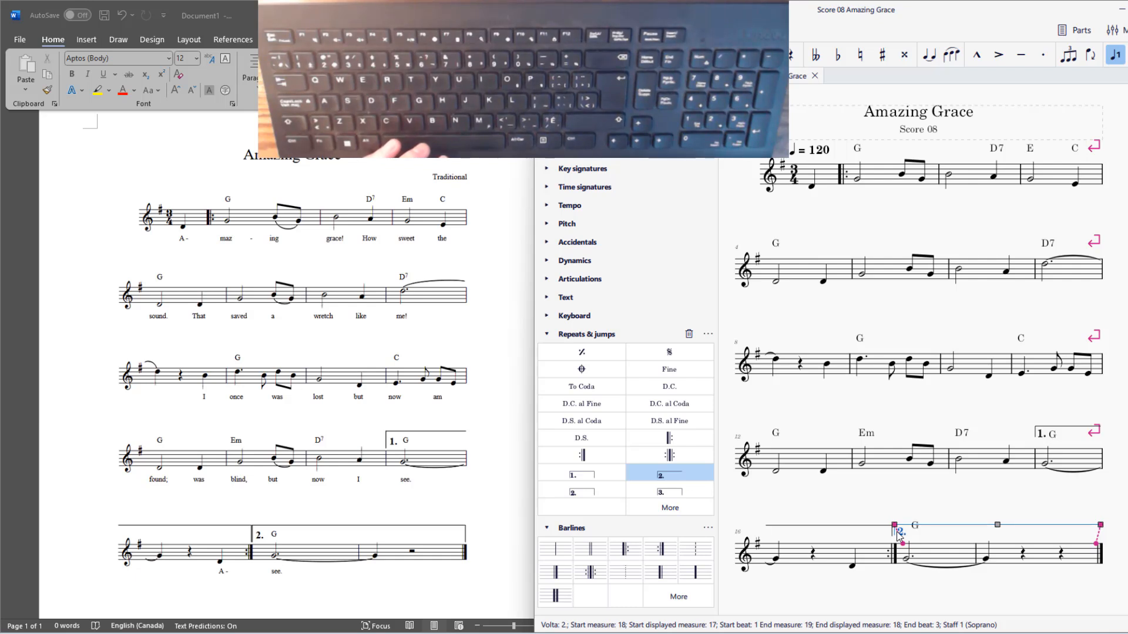
key("Escape")
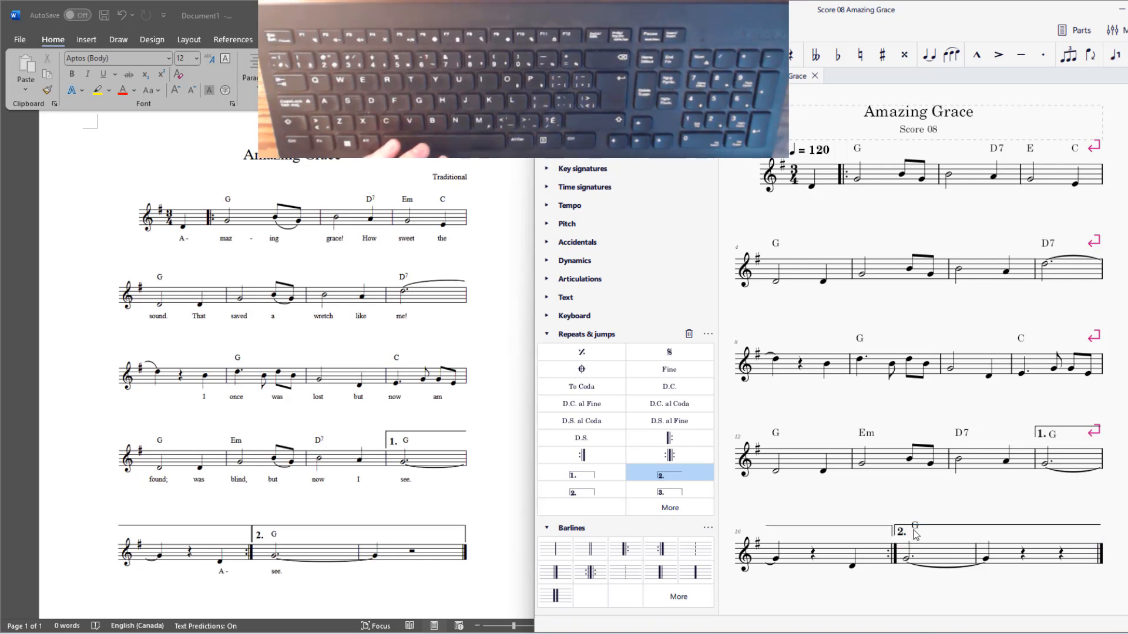
left_click(914, 532)
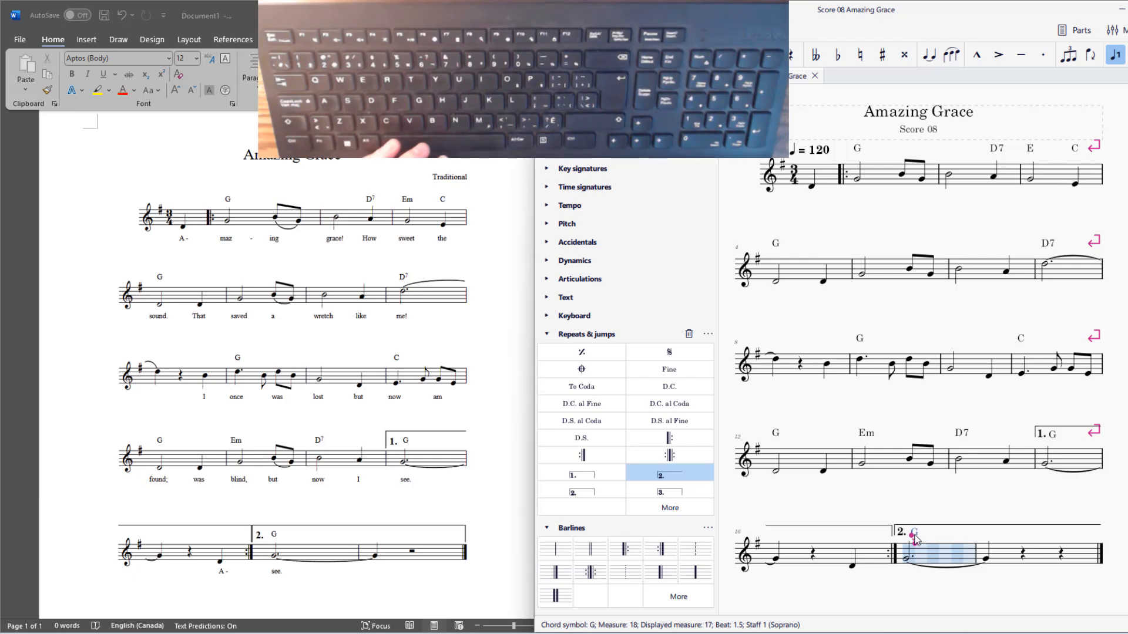
left_click(912, 498)
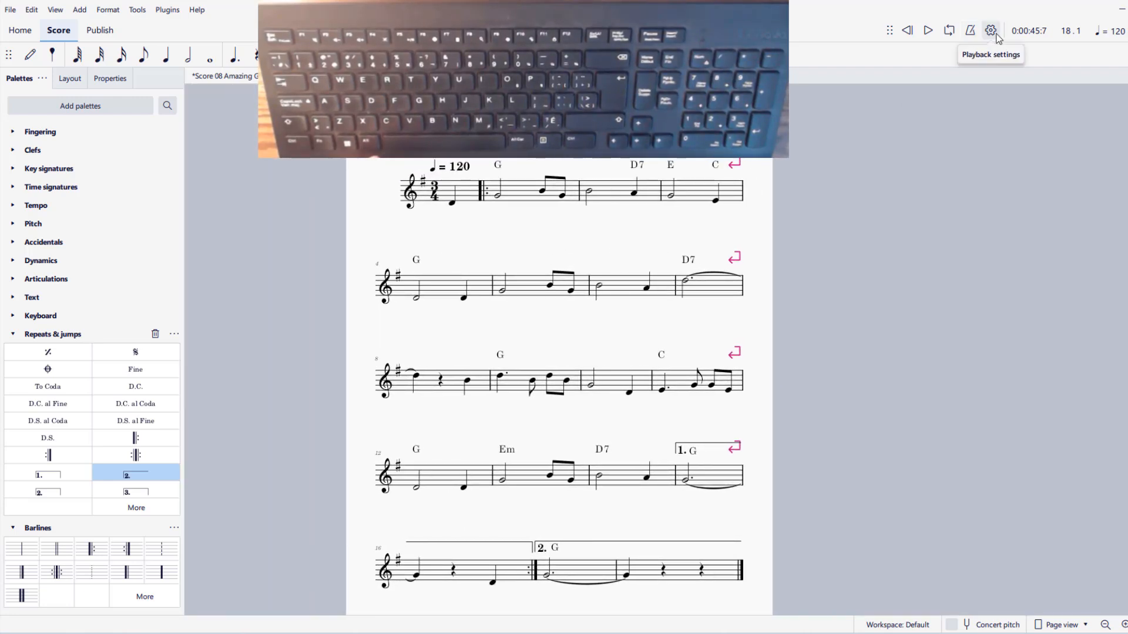
Check the Play chord symbols playback setting and play the opening measures from the pickup note.
left_click(991, 32)
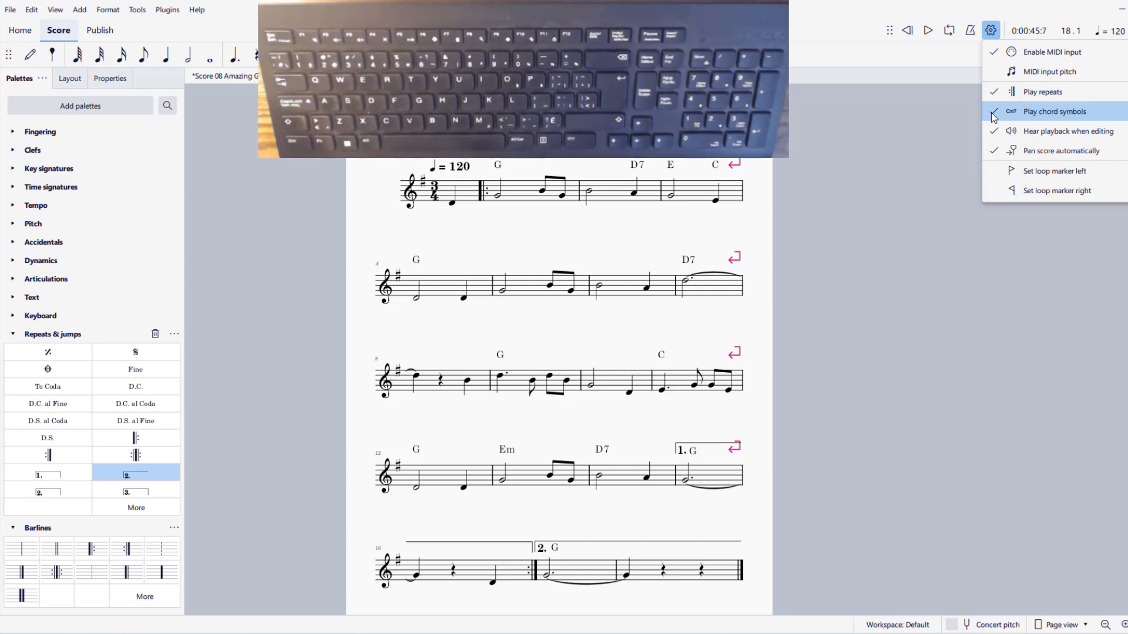
left_click(453, 204)
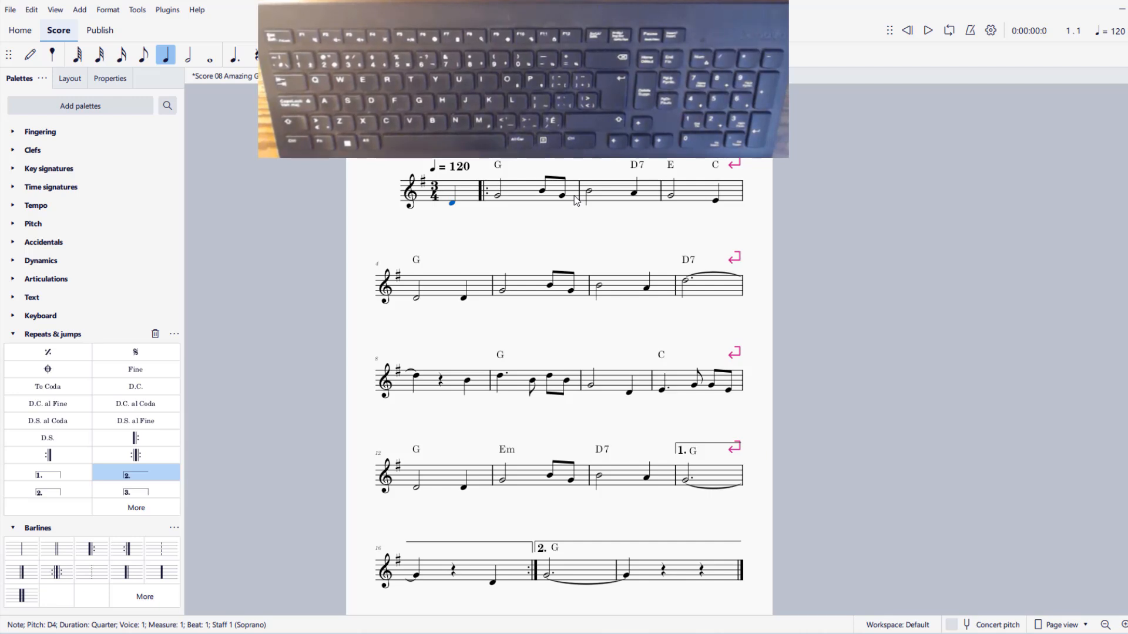
key("space")
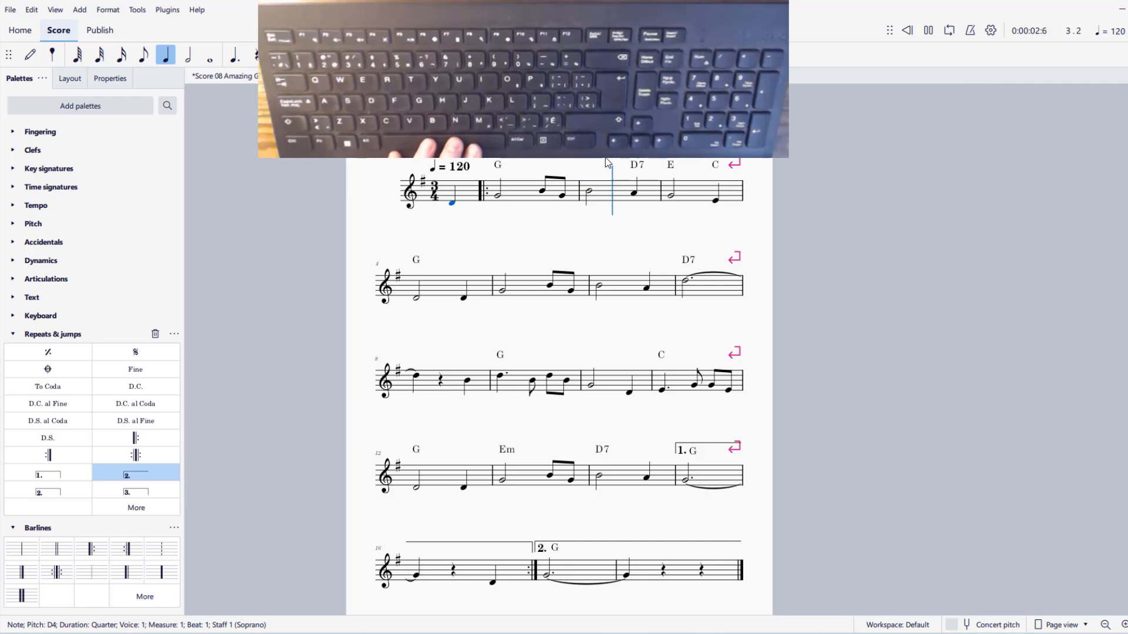
key("space")
left_click(499, 167)
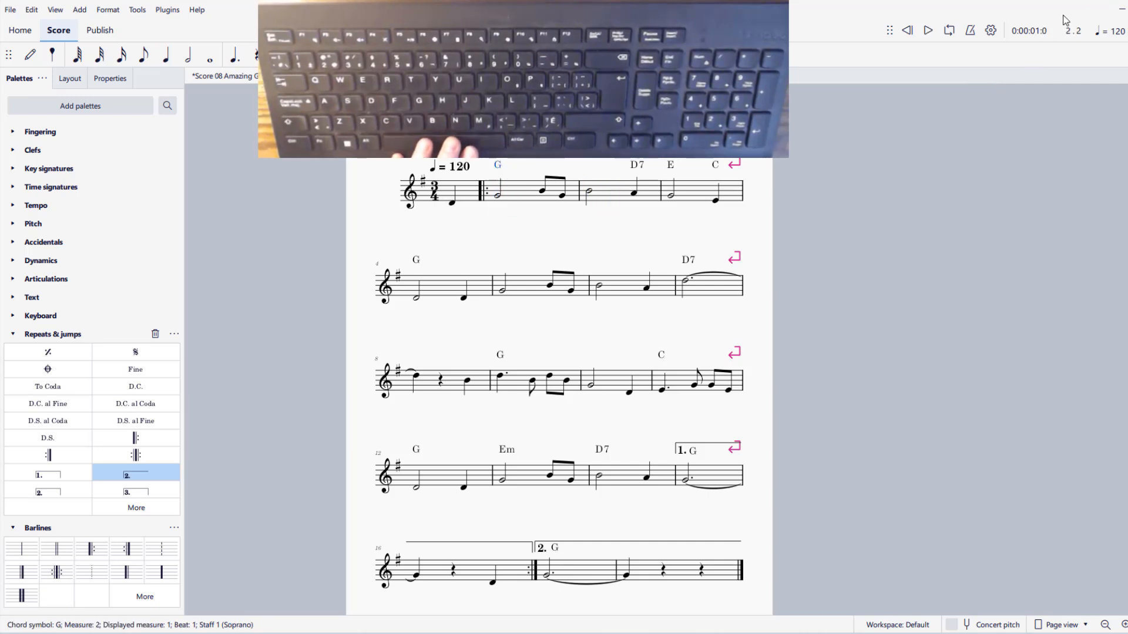
Switch chord symbol playback off and back on, and play the score from the first G chord symbol.
left_click(990, 32)
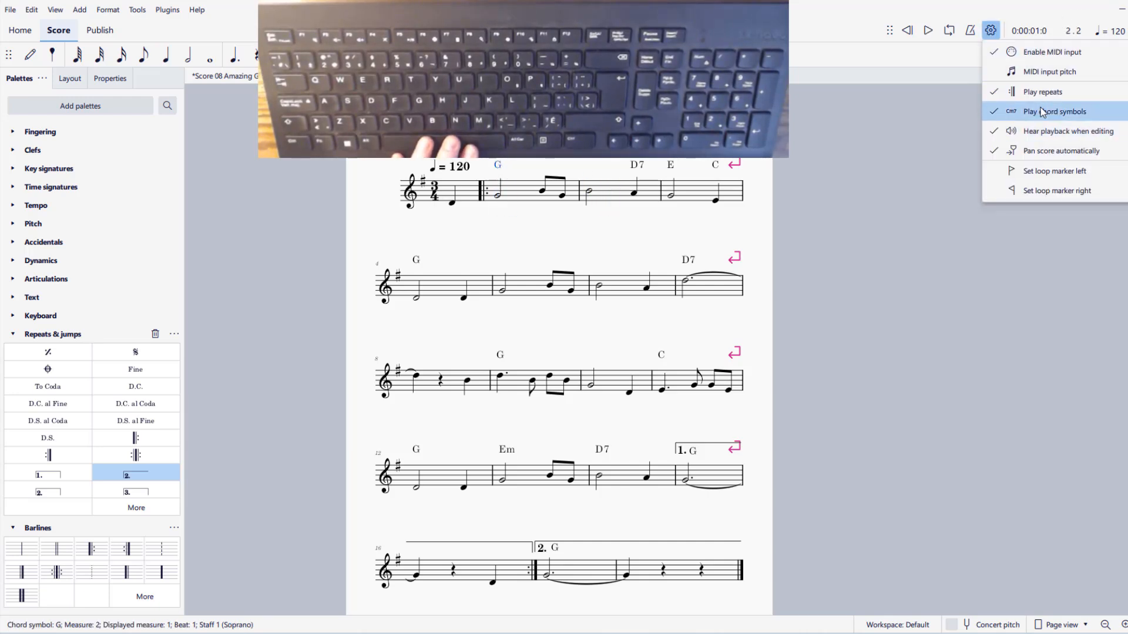
left_click(1032, 111)
left_click(990, 33)
left_click(1032, 111)
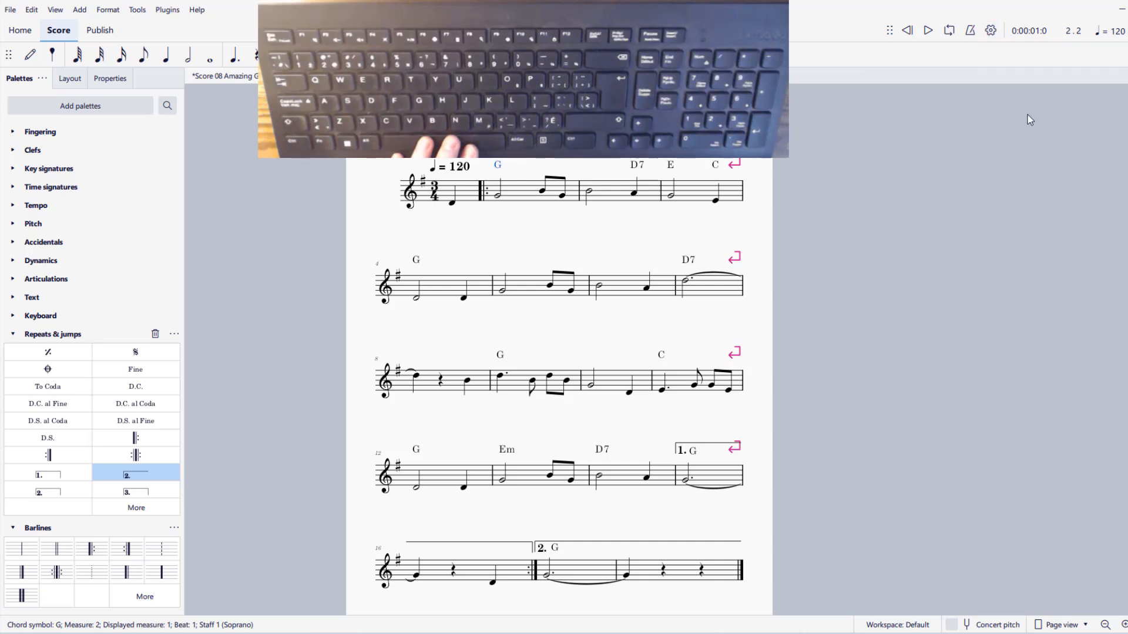
key("space")
key("space")
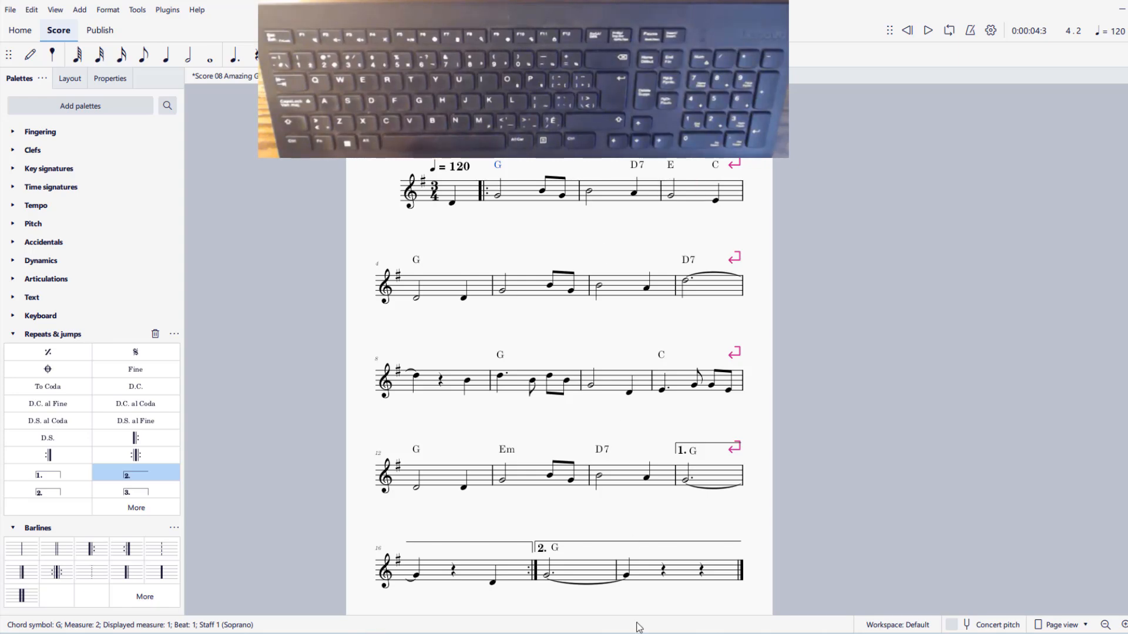
Change the E chord symbol in measure 3 to Em.
left_click(755, 595)
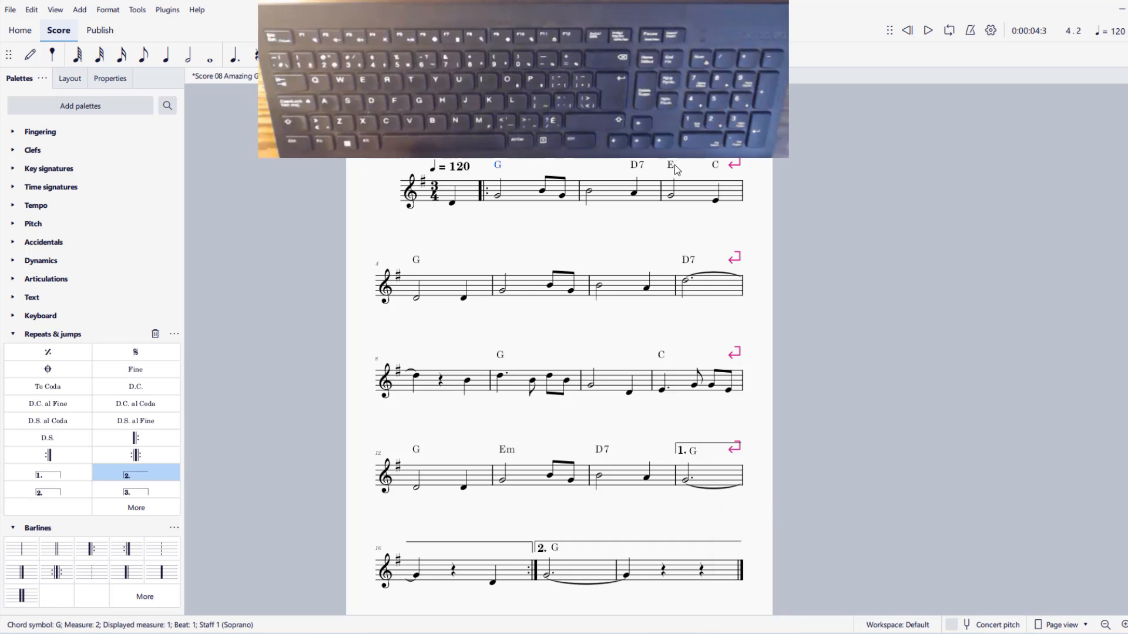
double_click(673, 165)
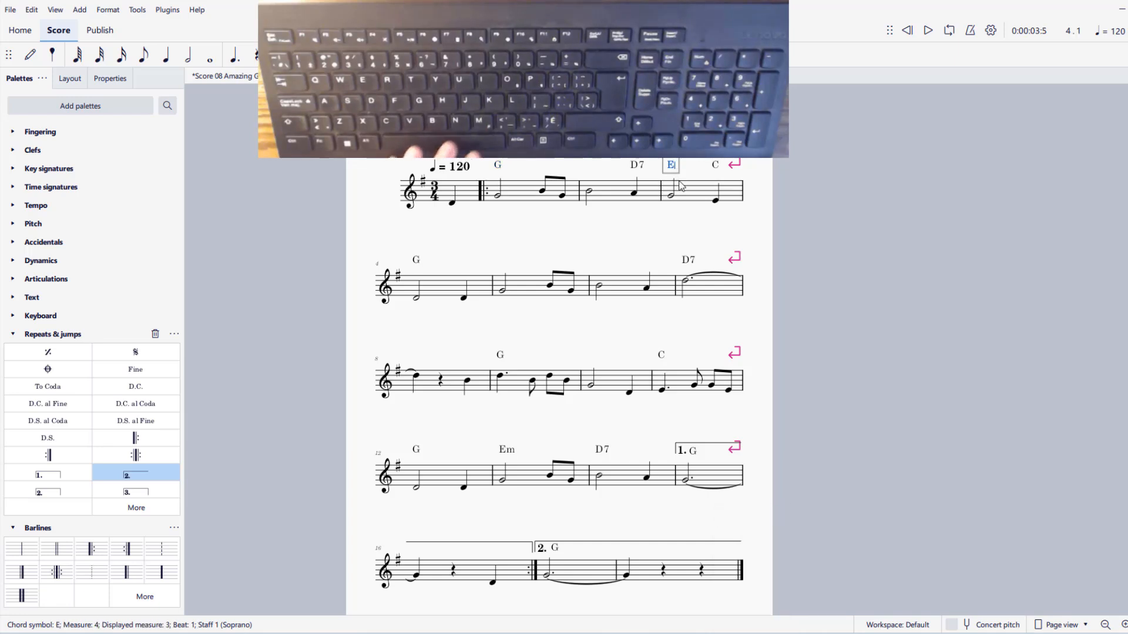
type("m")
left_click(815, 189)
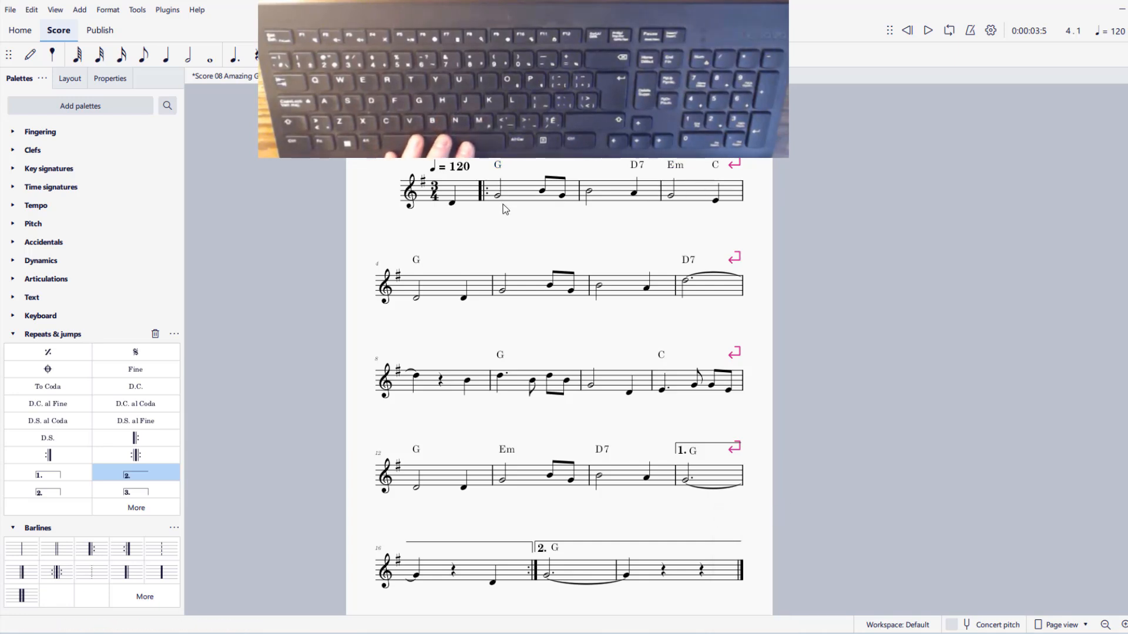
Review the playback settings and play the score from the pickup note into the first ending.
left_click(453, 204)
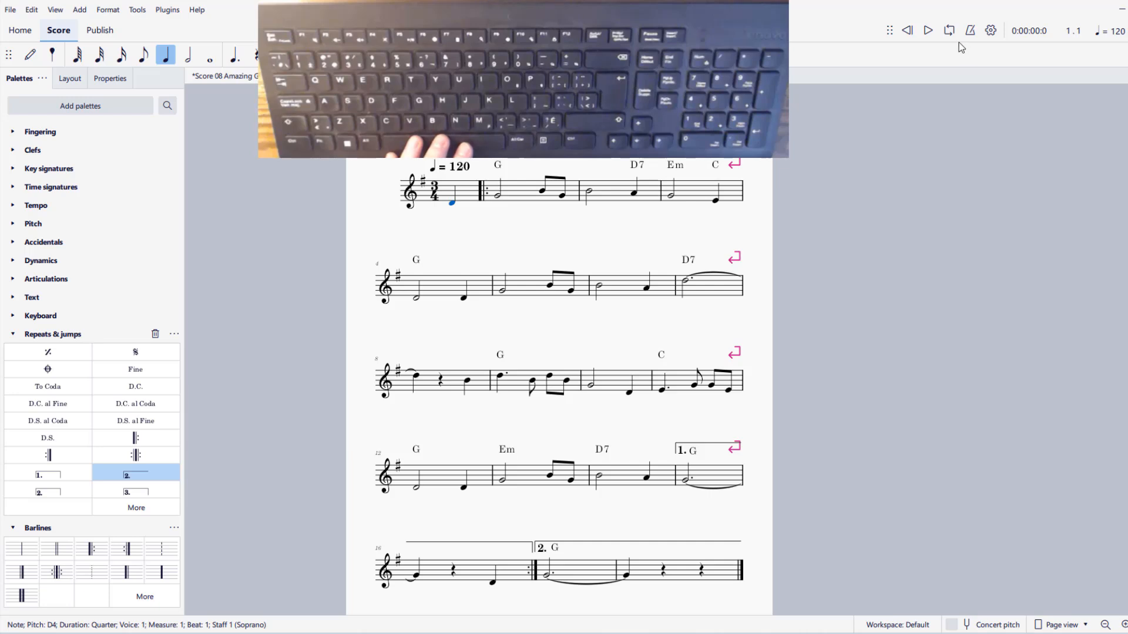
left_click(989, 32)
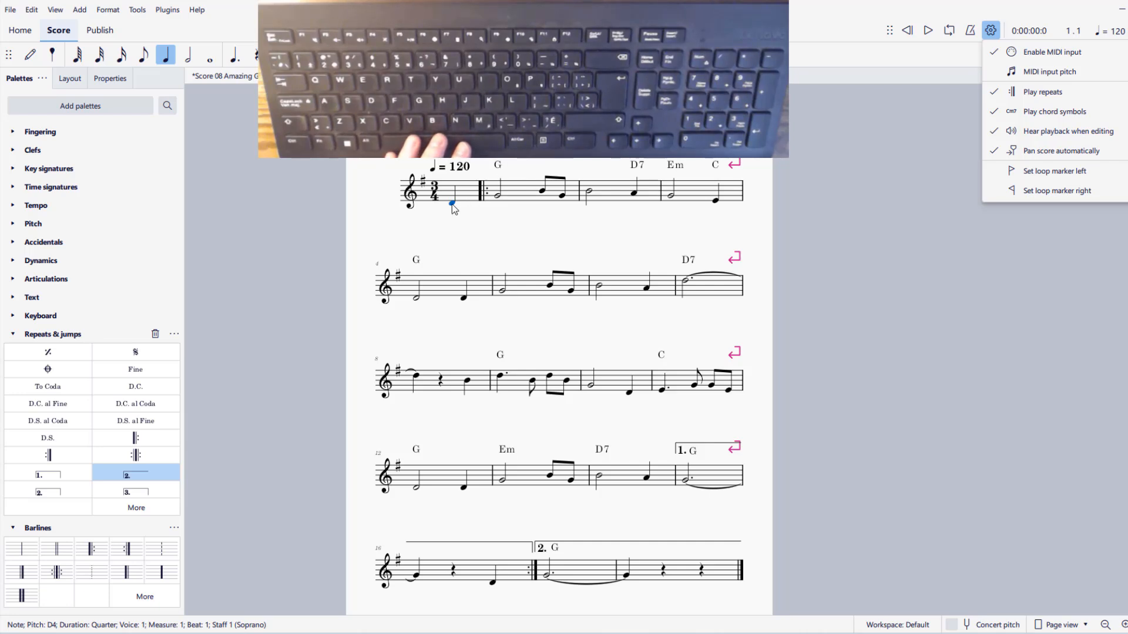
key("space")
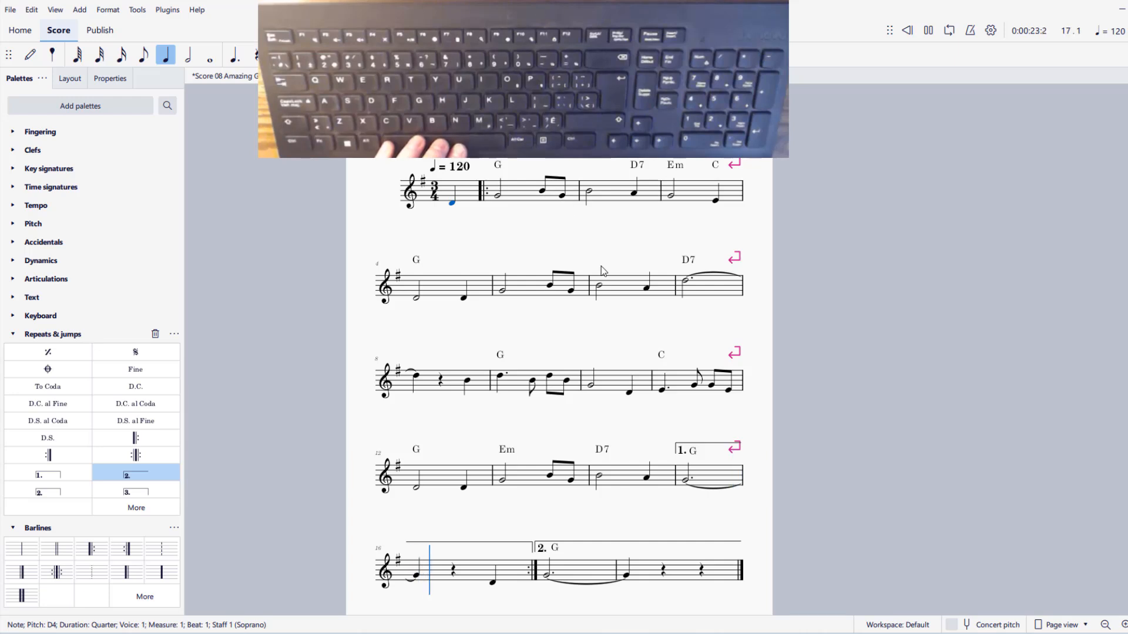
key("space")
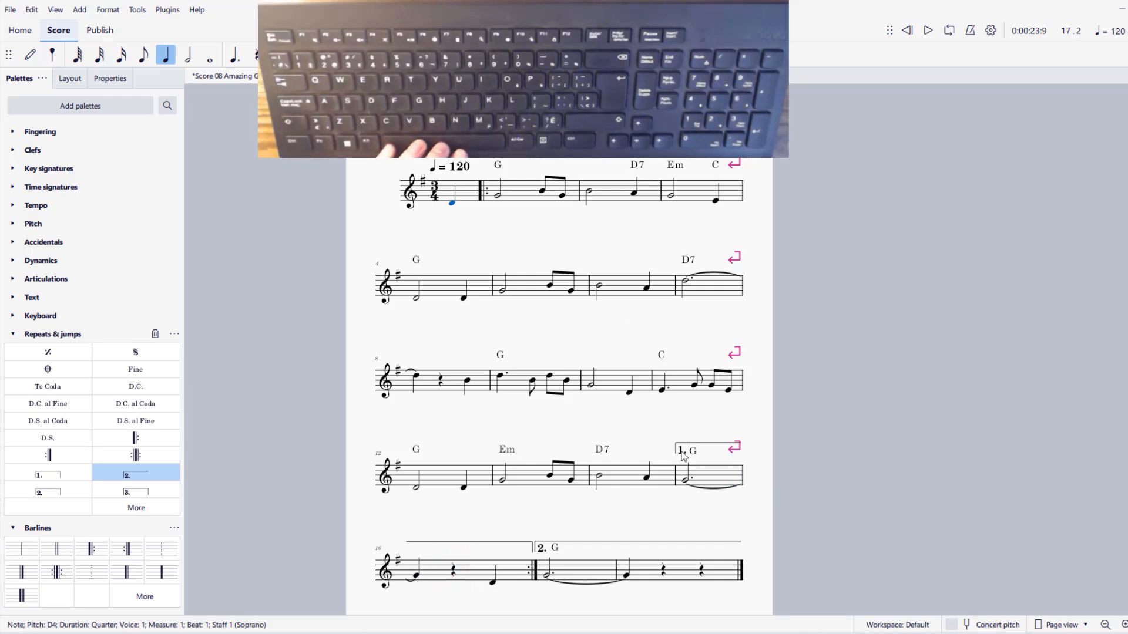
Move the G chord symbols of both endings back above their first notes and raise the ending brackets above them.
mouse_move(688, 456)
left_mouse_down()
mouse_move(684, 440)
mouse_move(687, 453)
left_mouse_up()
left_click(692, 456)
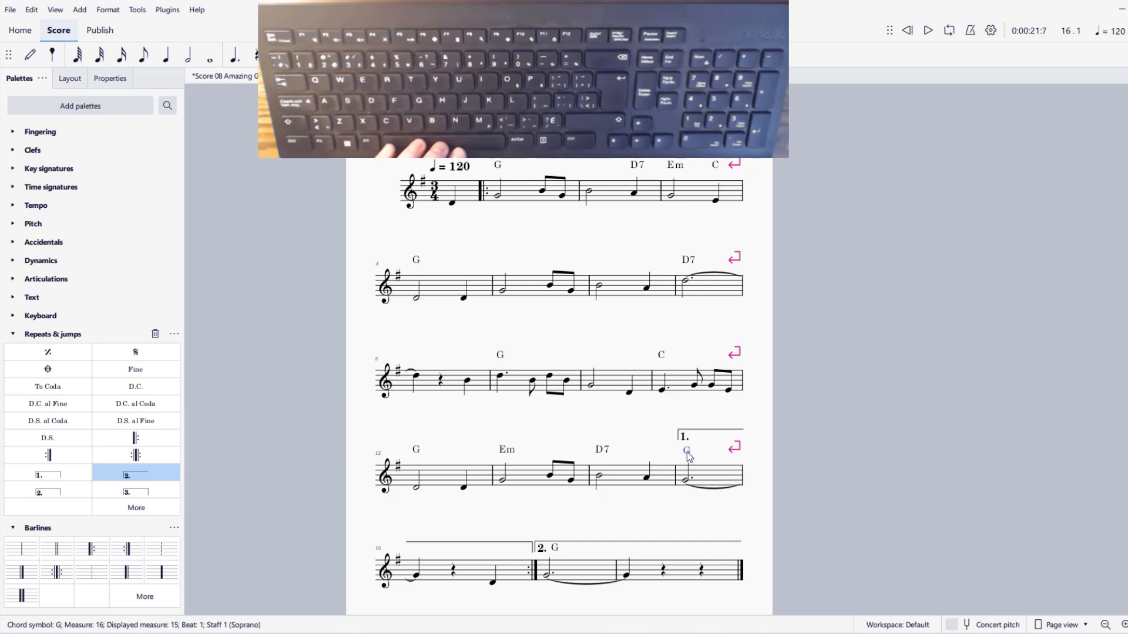
left_click(627, 437)
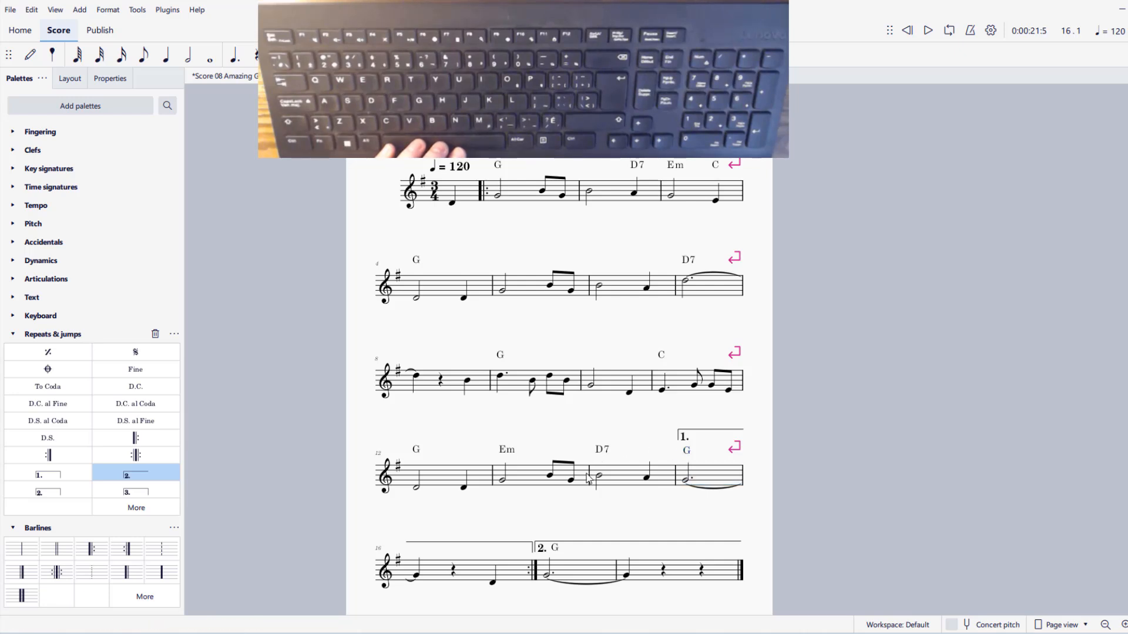
left_click_drag(541, 554, 493, 526)
left_click(555, 550)
left_click(534, 482)
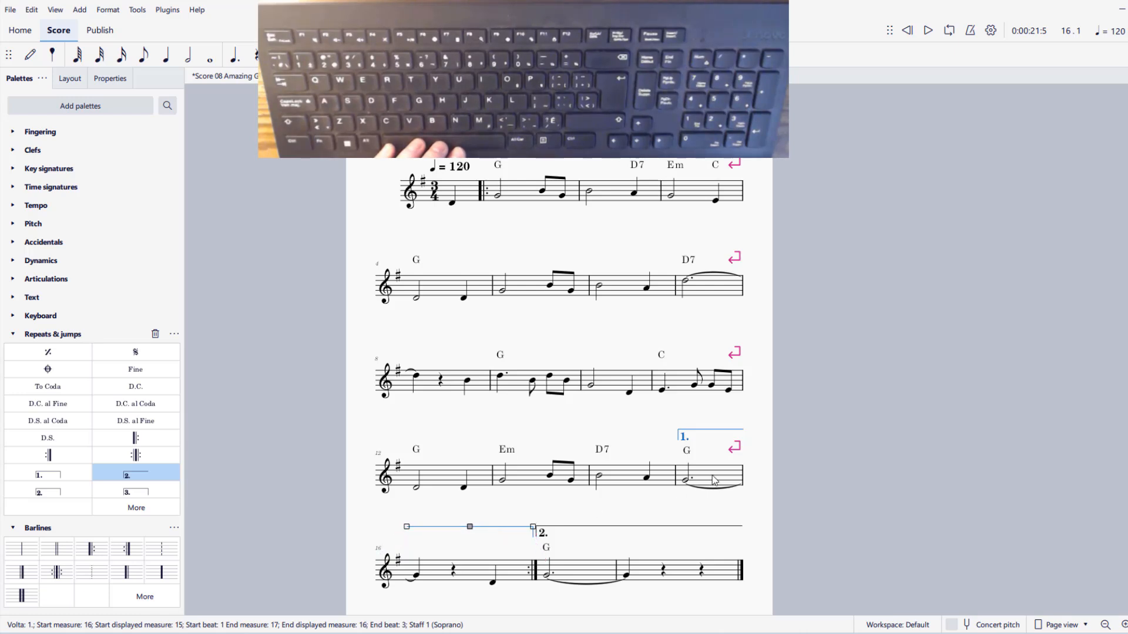
Play from the last note of measure 14 into the first ending, and audition the G and D7 chord symbols there.
left_click(646, 478)
key("space")
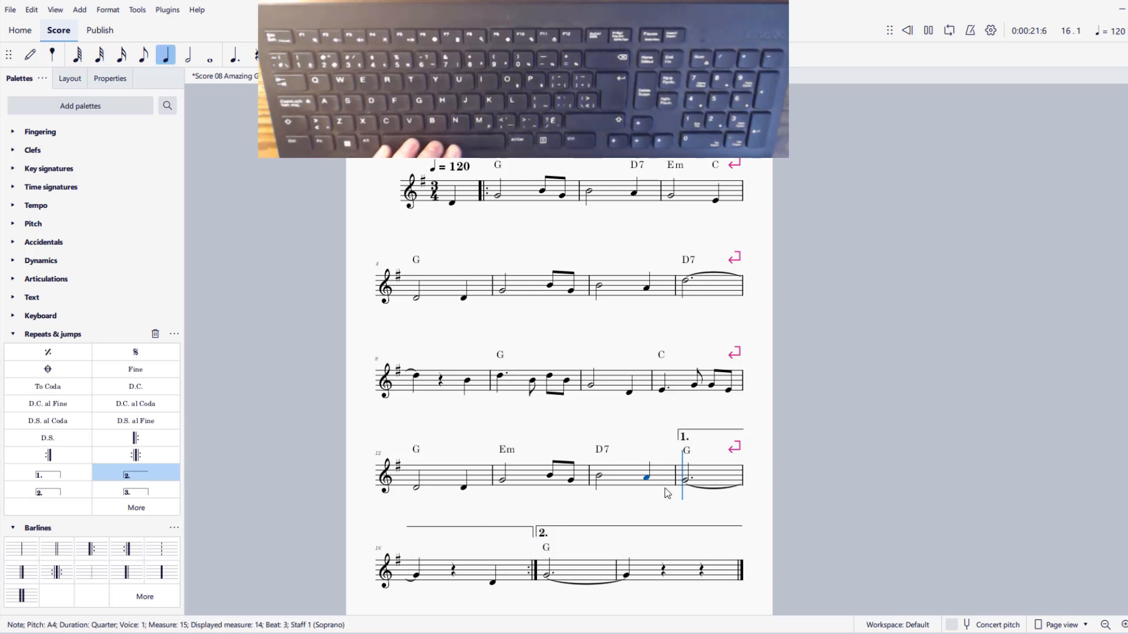
key("space")
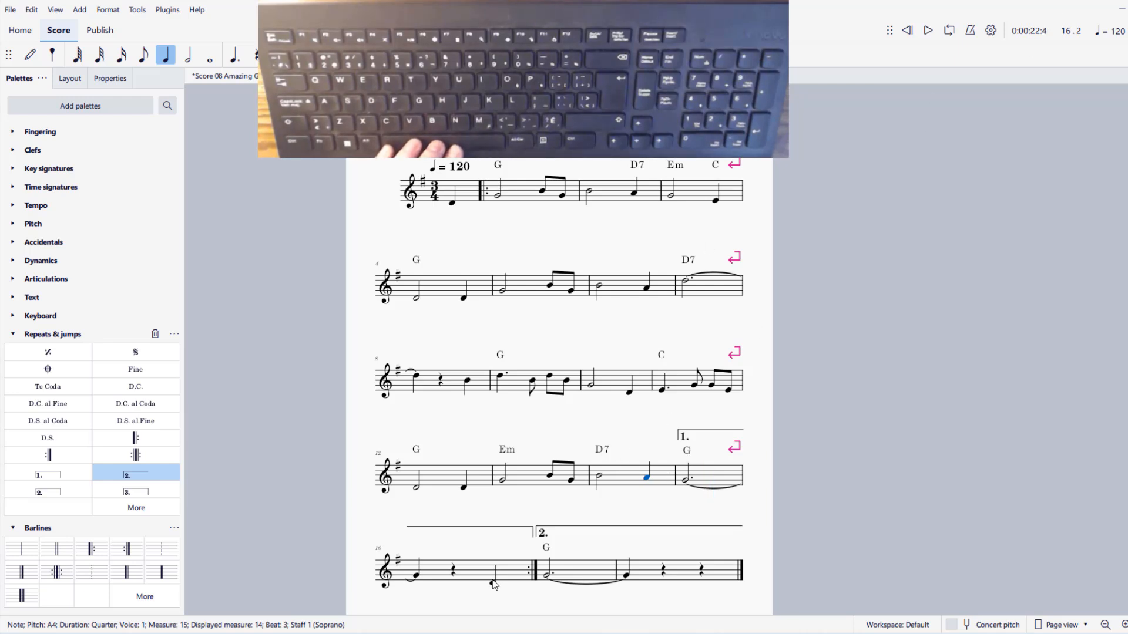
left_click(686, 456)
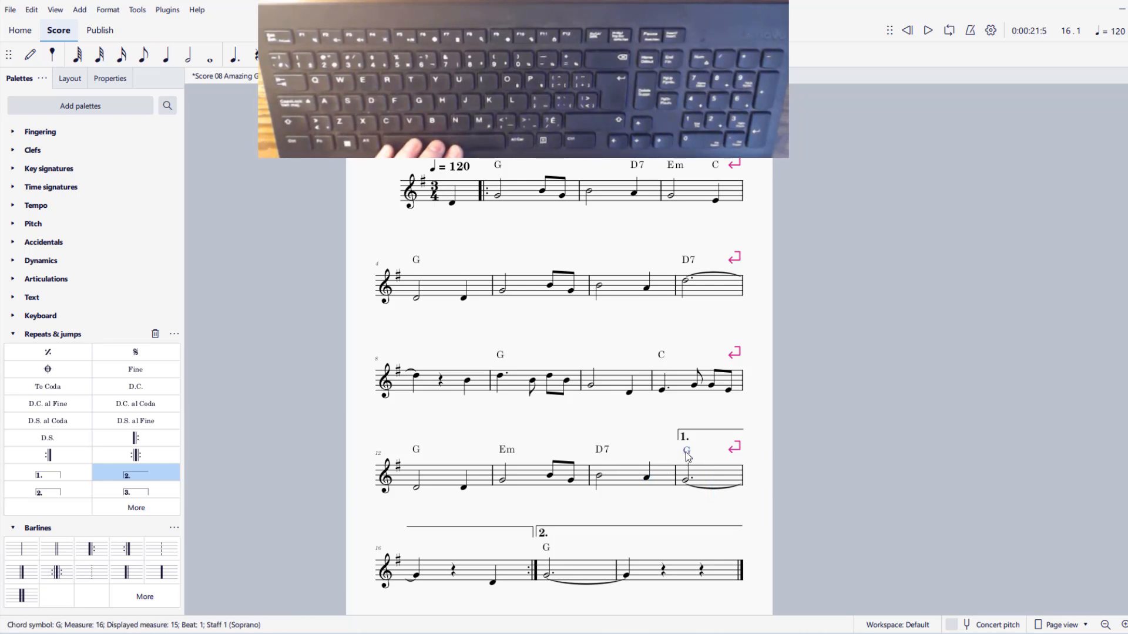
left_click(599, 452)
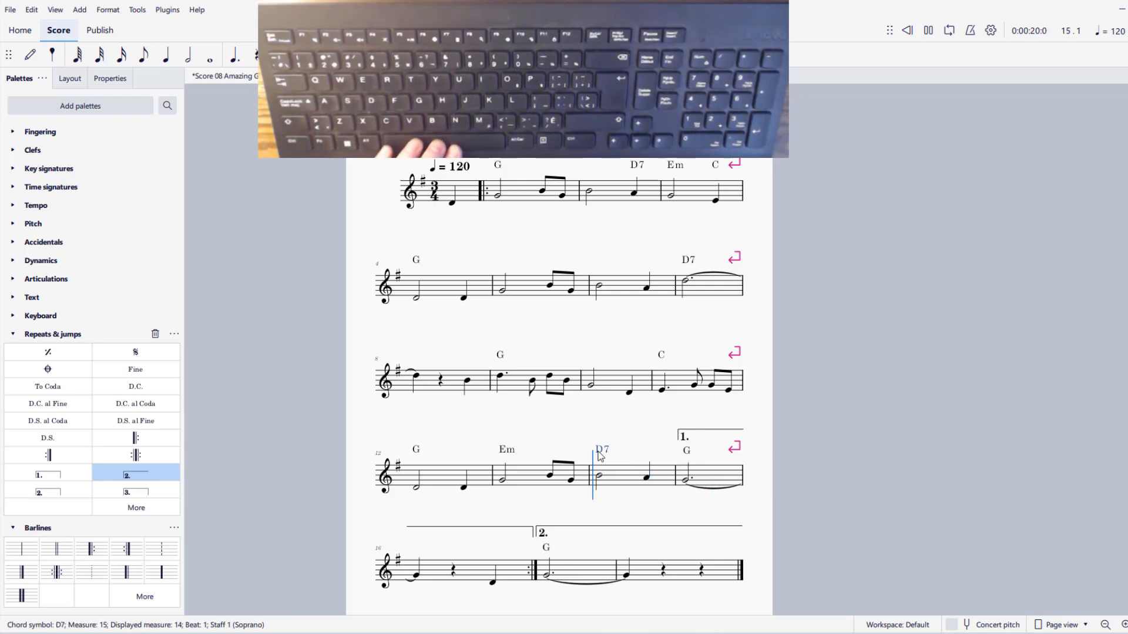
Toggle chord symbol playback off and on again, and replay the passage leading into the first ending.
left_click(991, 31)
left_click(1025, 111)
left_click(991, 31)
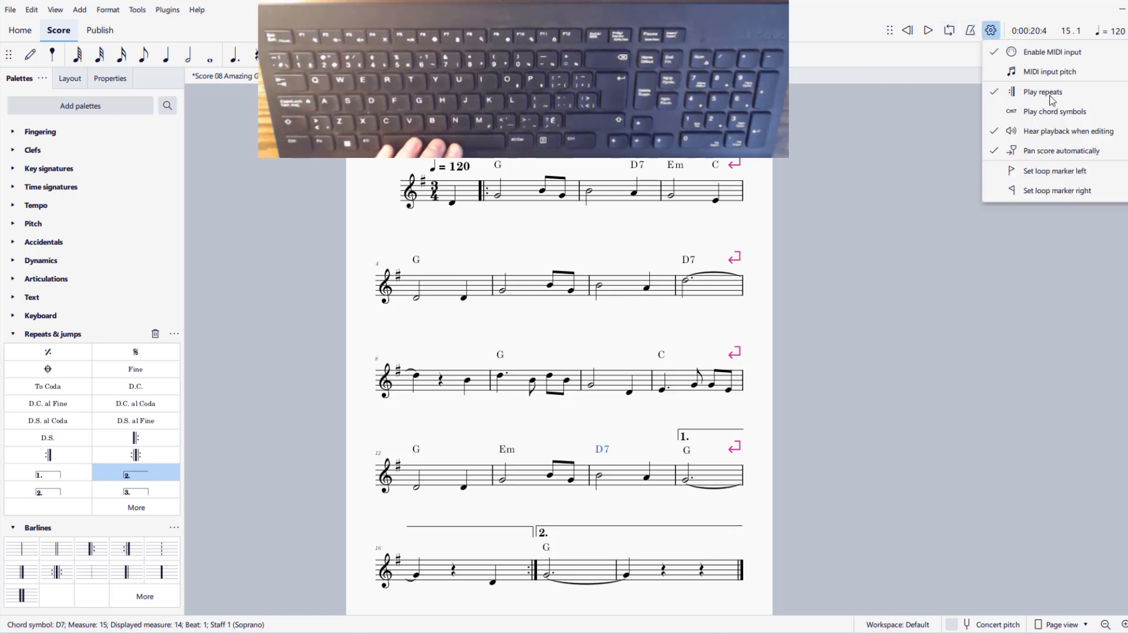
left_click(1050, 111)
left_click(597, 479)
key("space")
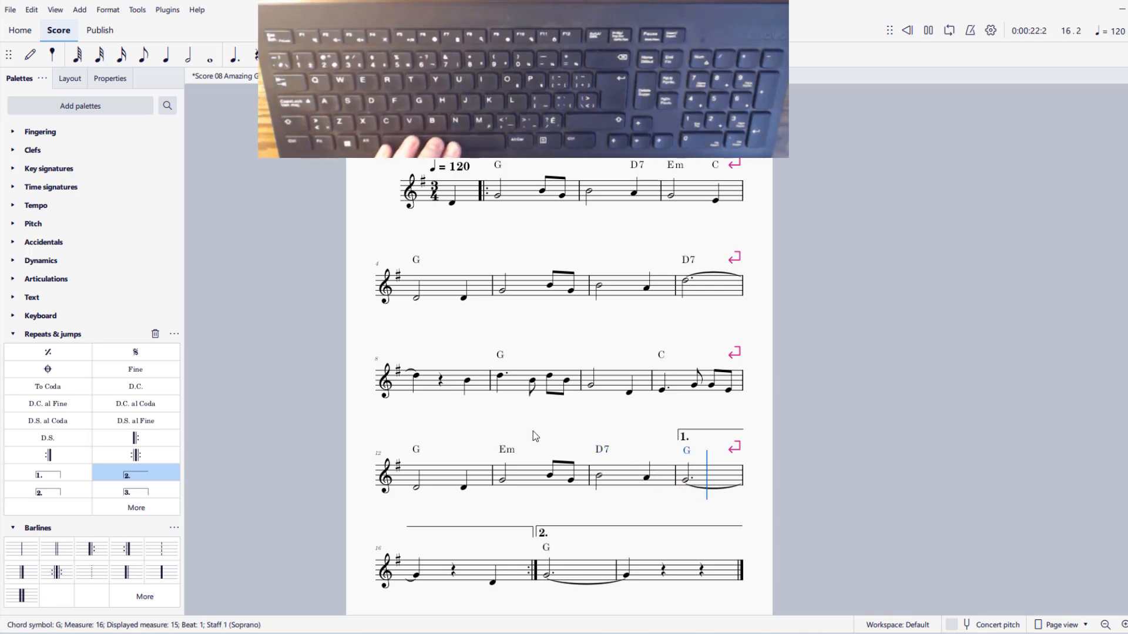
Play the opening from the pickup note and audition the G chord symbol above measure 1.
left_click(452, 204)
key("space")
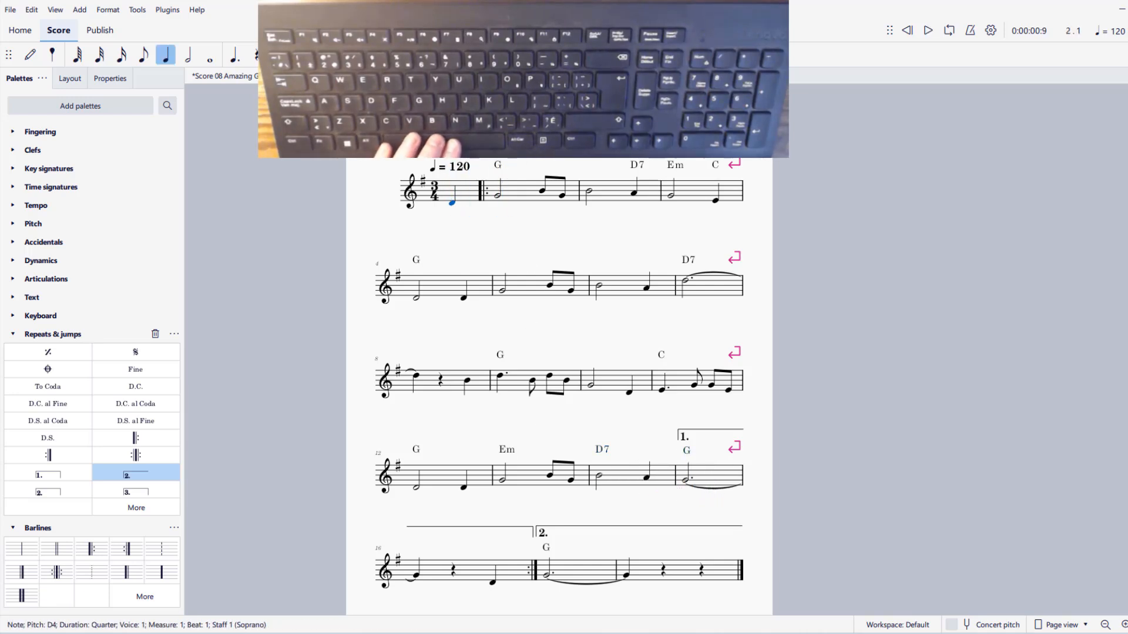
left_click(498, 166)
left_click(498, 166)
left_click(501, 165)
left_click(503, 169)
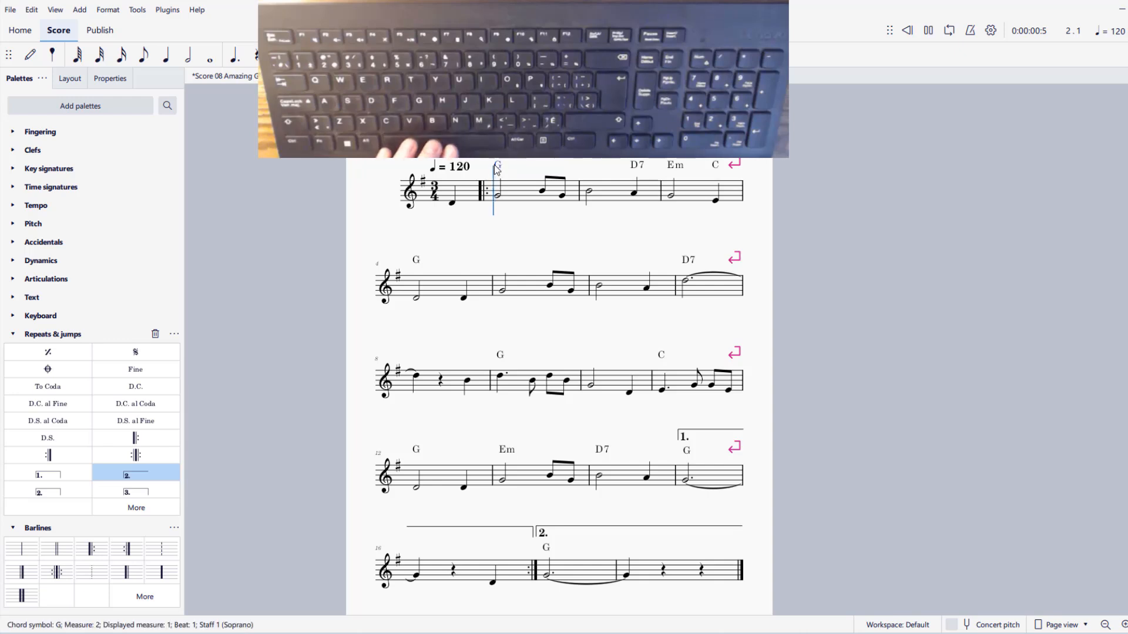
Compare the opening with chord symbol playback turned off and back on, playing it from the pickup note.
left_click(990, 31)
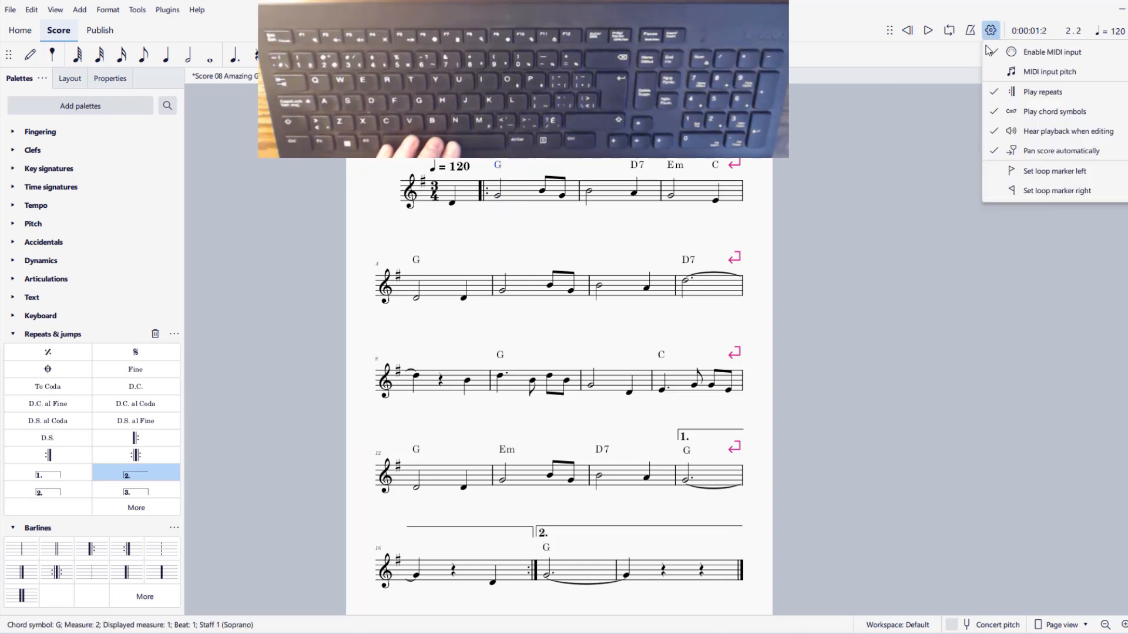
left_click(1066, 111)
left_click(451, 202)
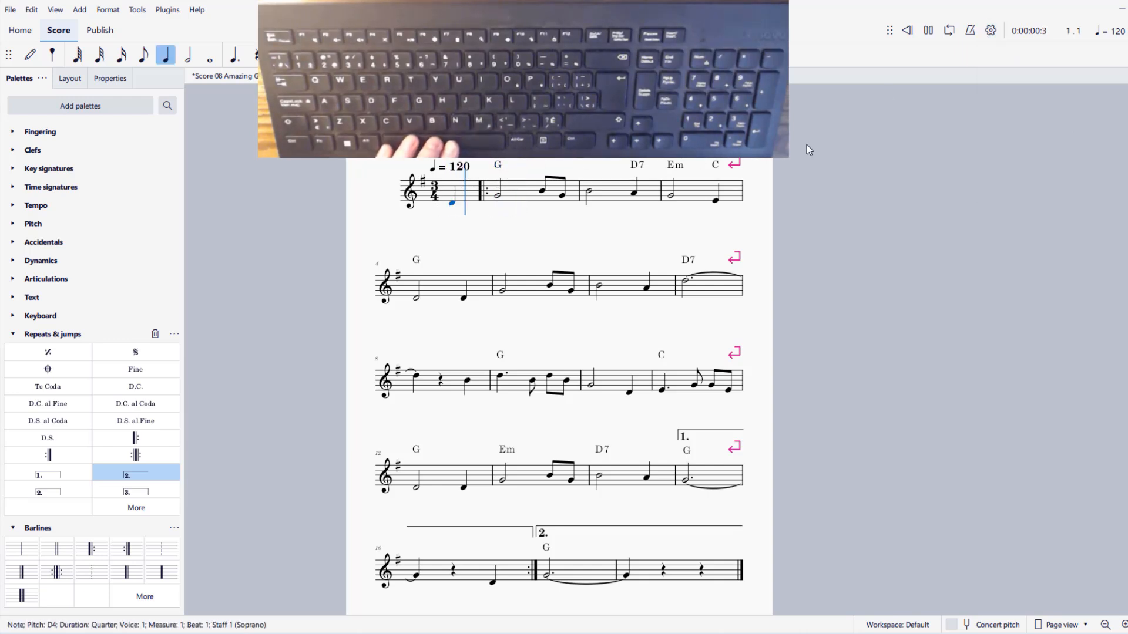
left_click(991, 31)
left_click(1032, 115)
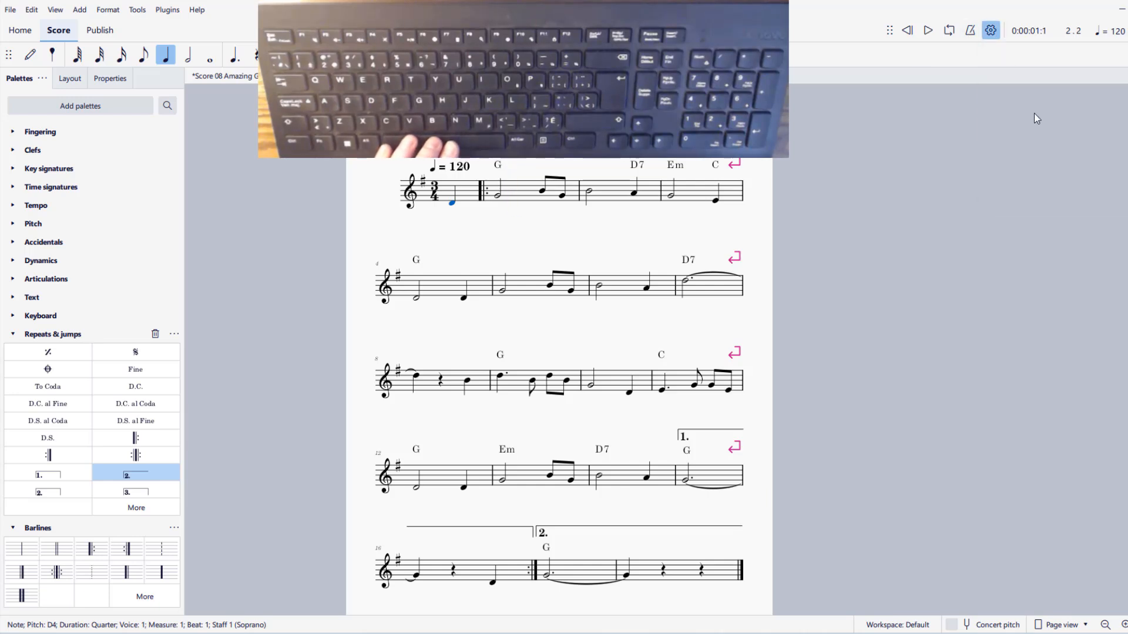
key("space")
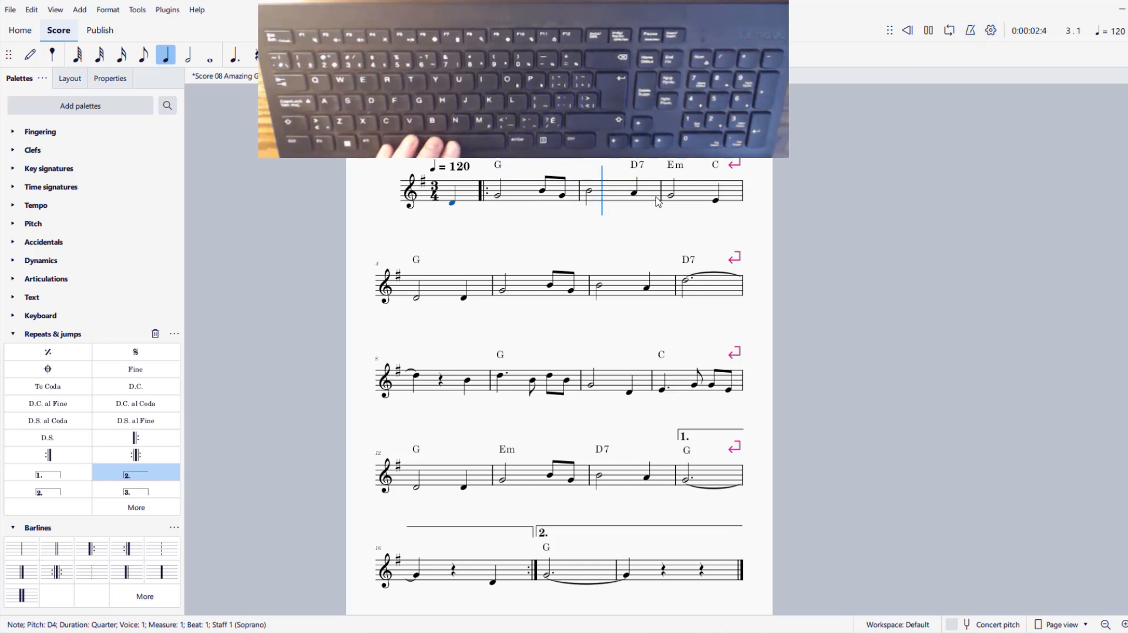
key("space")
Play short passages from the last note of the first ending, the last note of measure 14 and the start of the second ending.
left_click(493, 583)
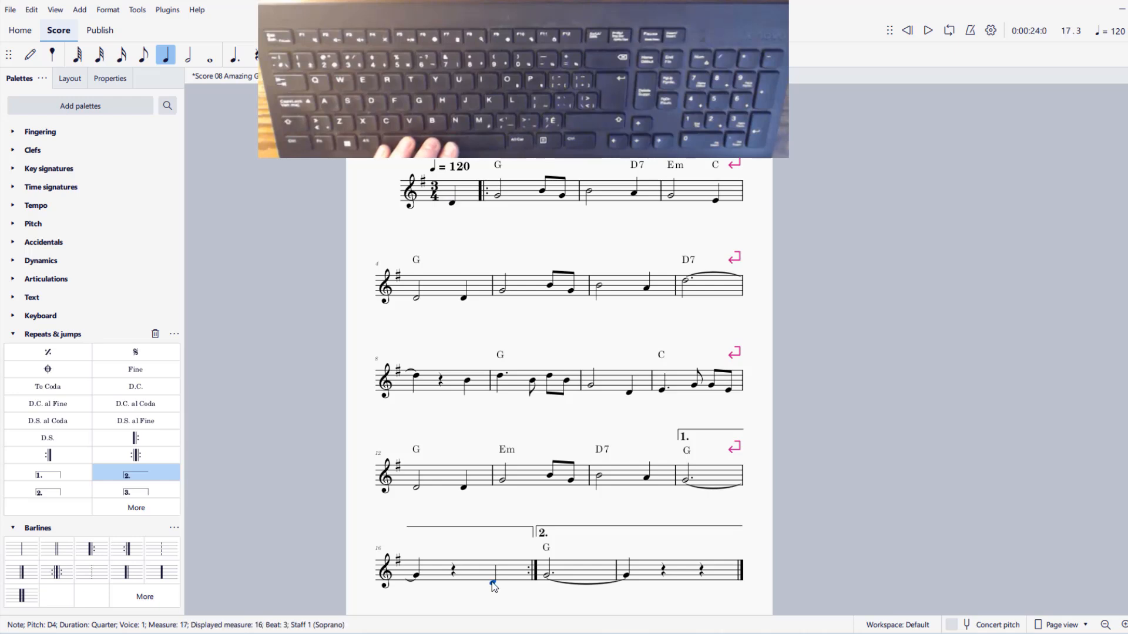
key("space")
key("space")
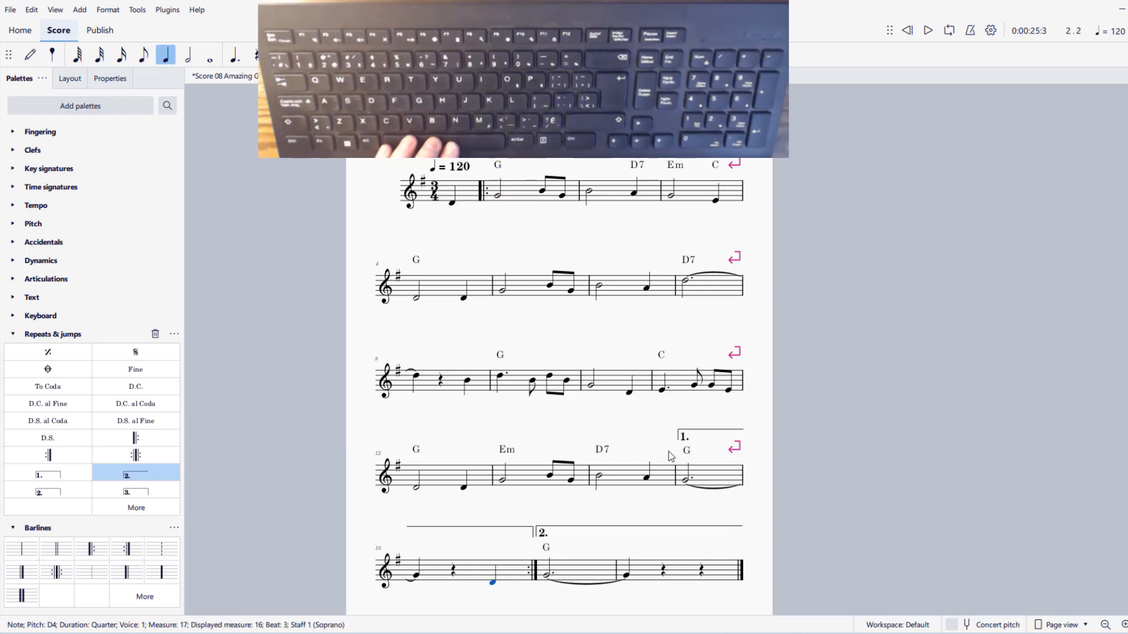
left_click(648, 478)
key("space")
key("space")
left_click(546, 576)
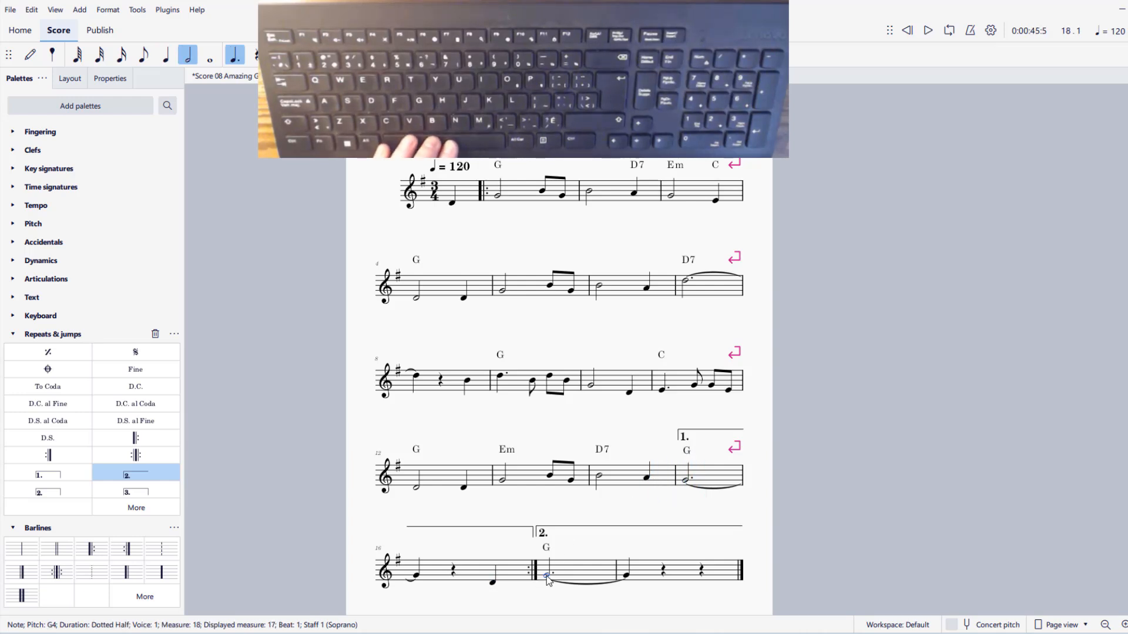
key("space")
key("space")
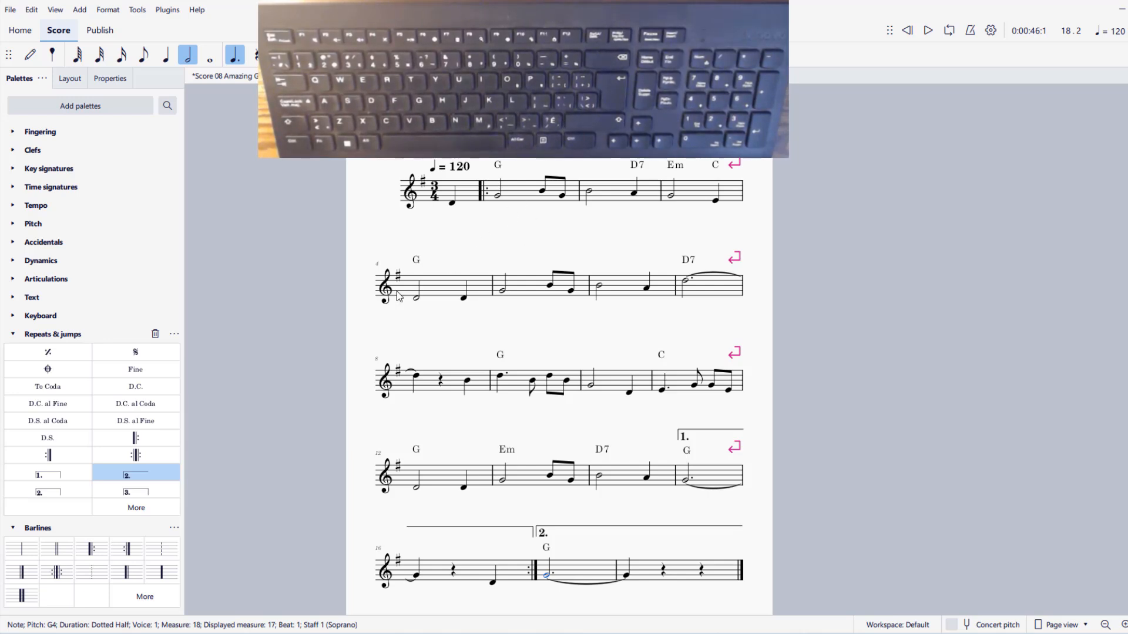
Select measures 4 through 6 to examine the stretch covered by a single G chord, and clear the selection.
left_click(416, 303)
key("shift+Right")
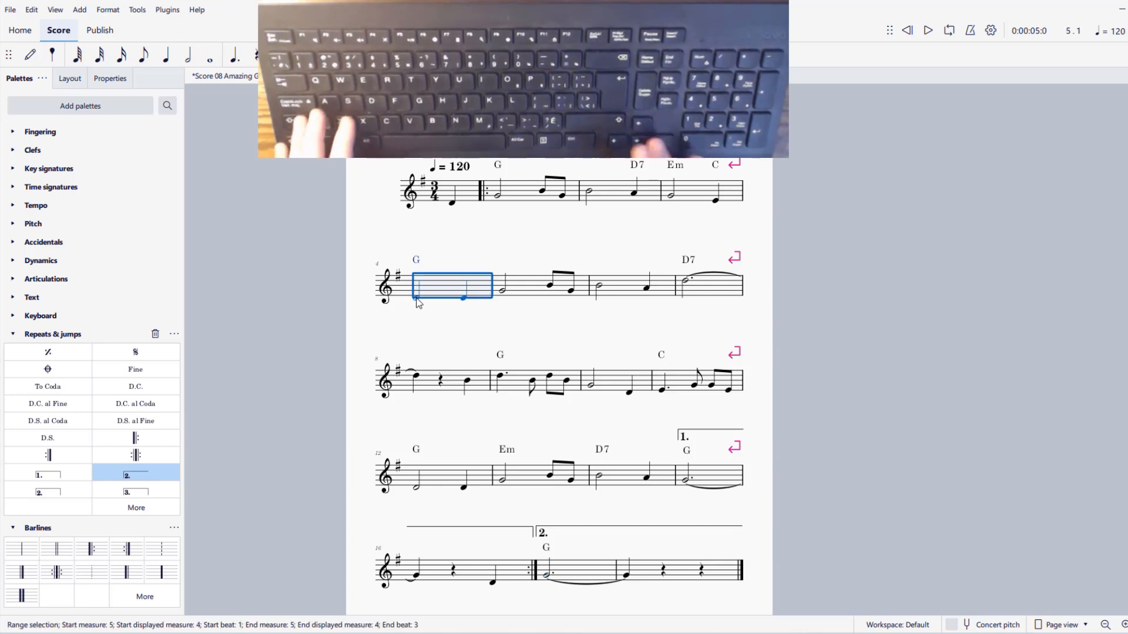
key("shift+Right")
key("shift+Right")
key("shift+Right")
key("shift+Right")
key("shift+Right")
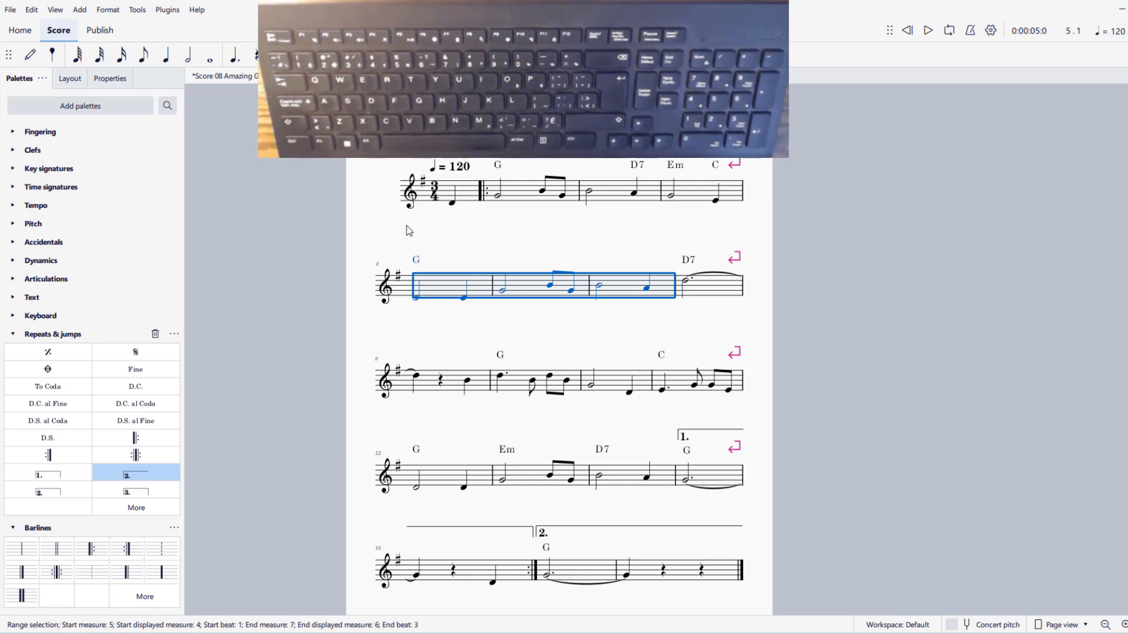
key("Escape")
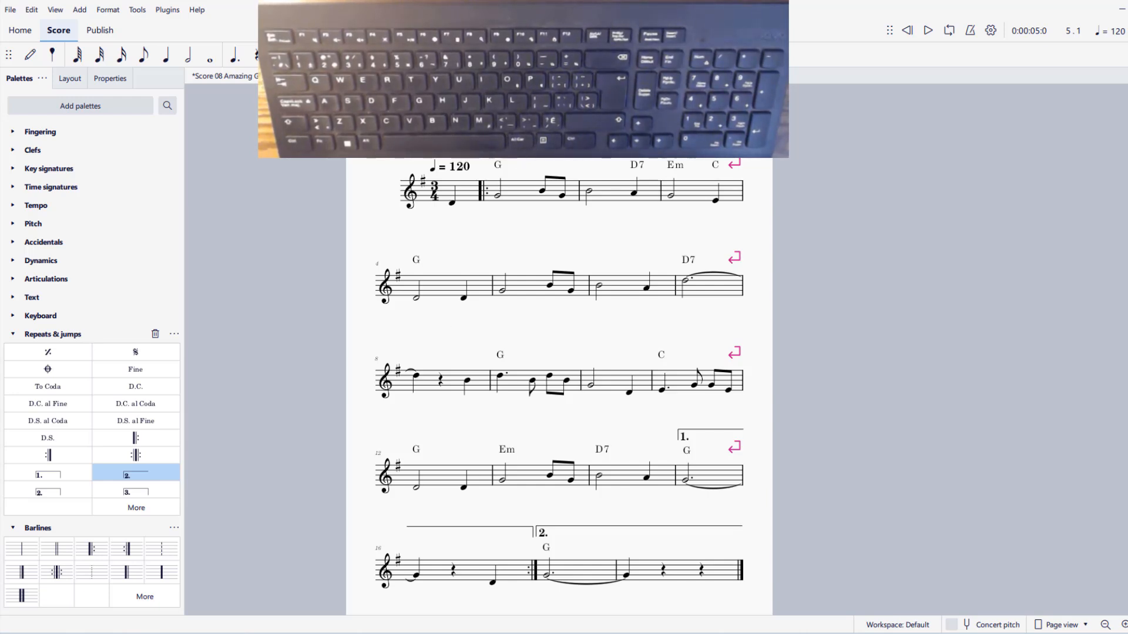
Add a G chord symbol above the first note of measure 5 and of measure 6.
left_click(500, 293)
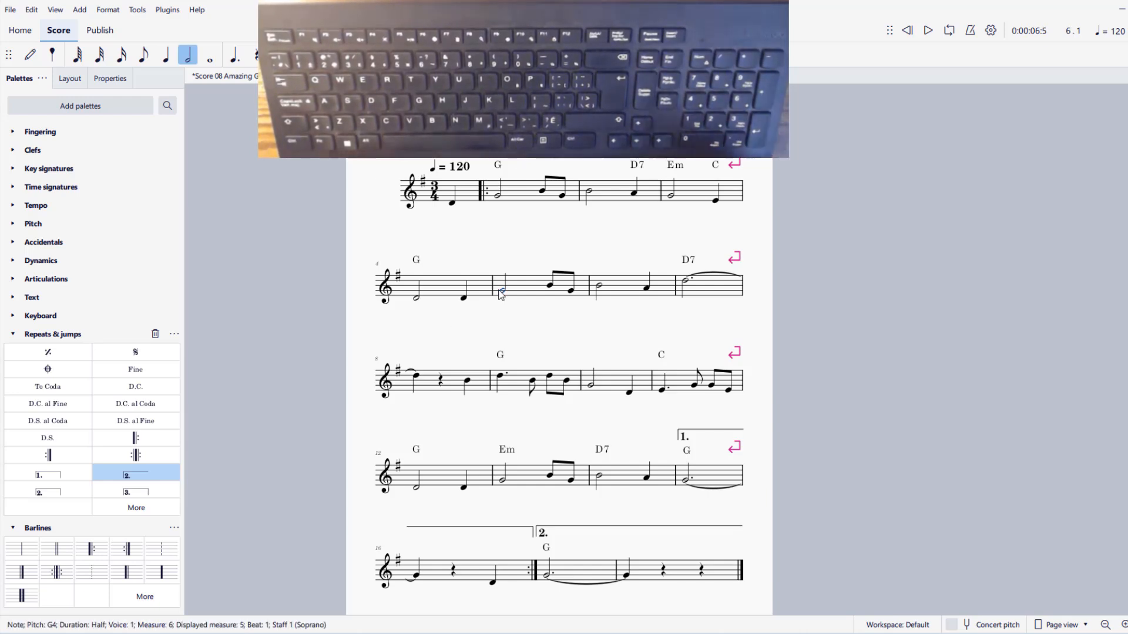
key("ctrl+k")
type("G")
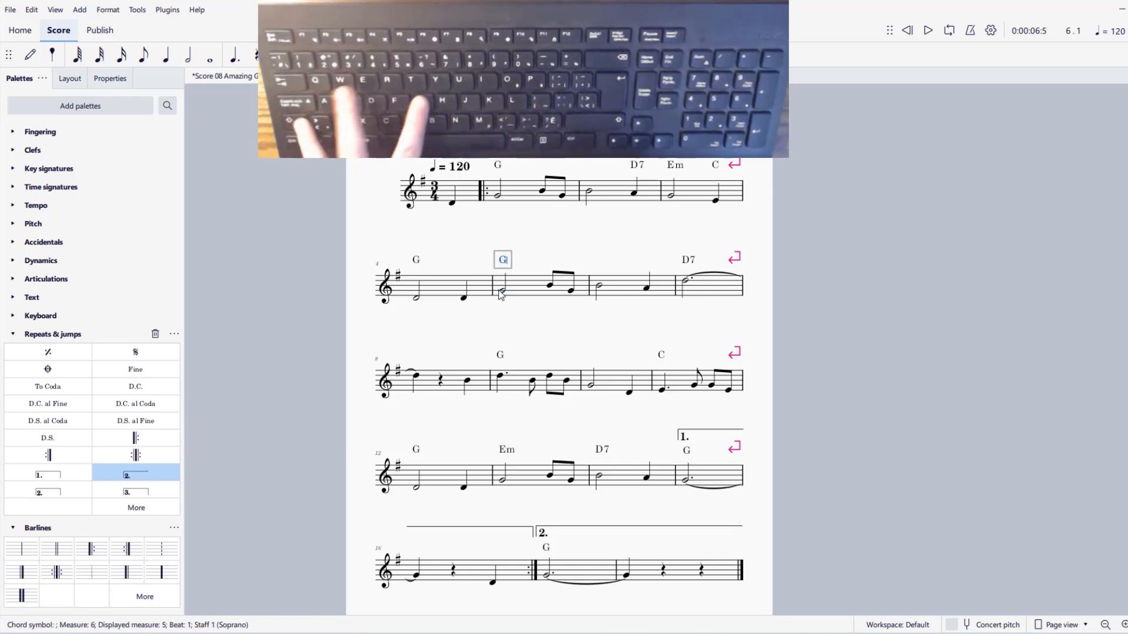
key("Tab")
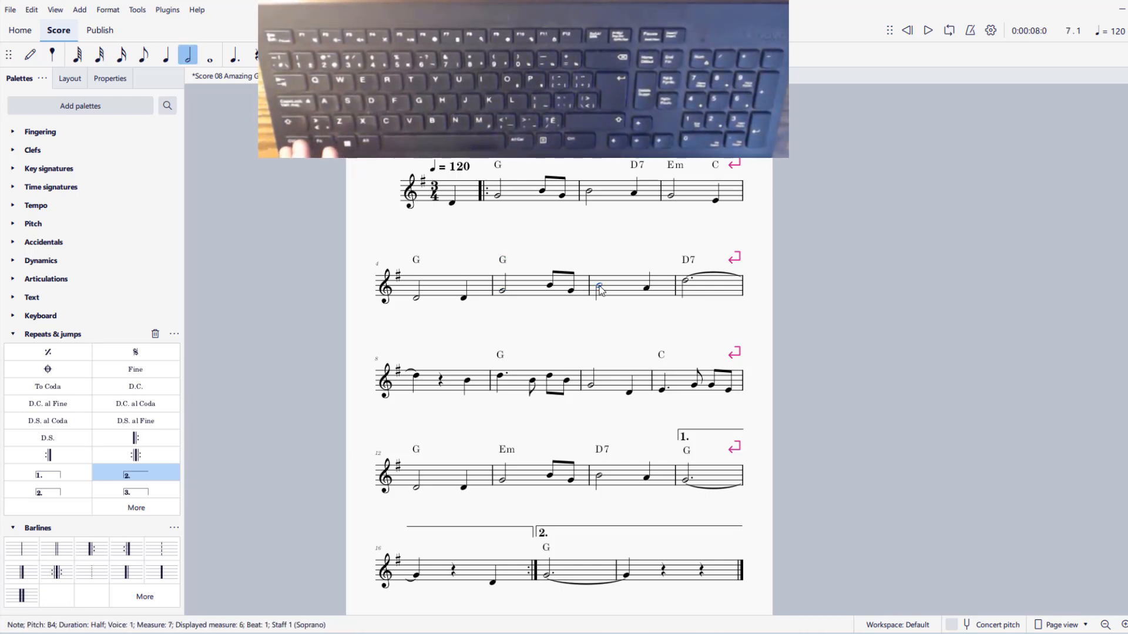
type("G")
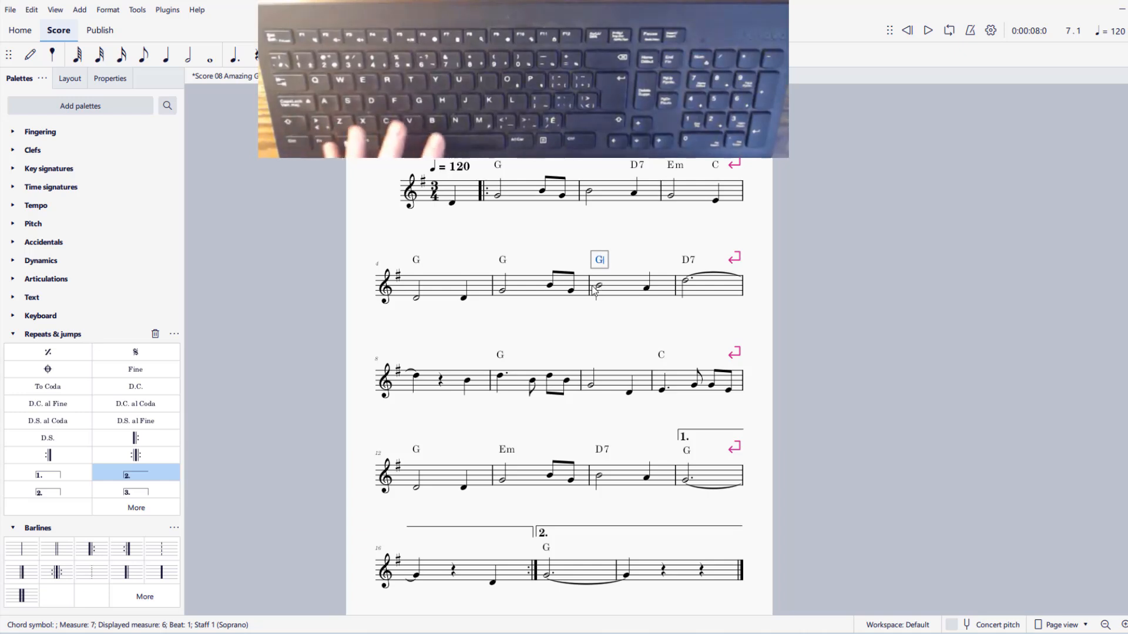
key("Escape")
key("Escape")
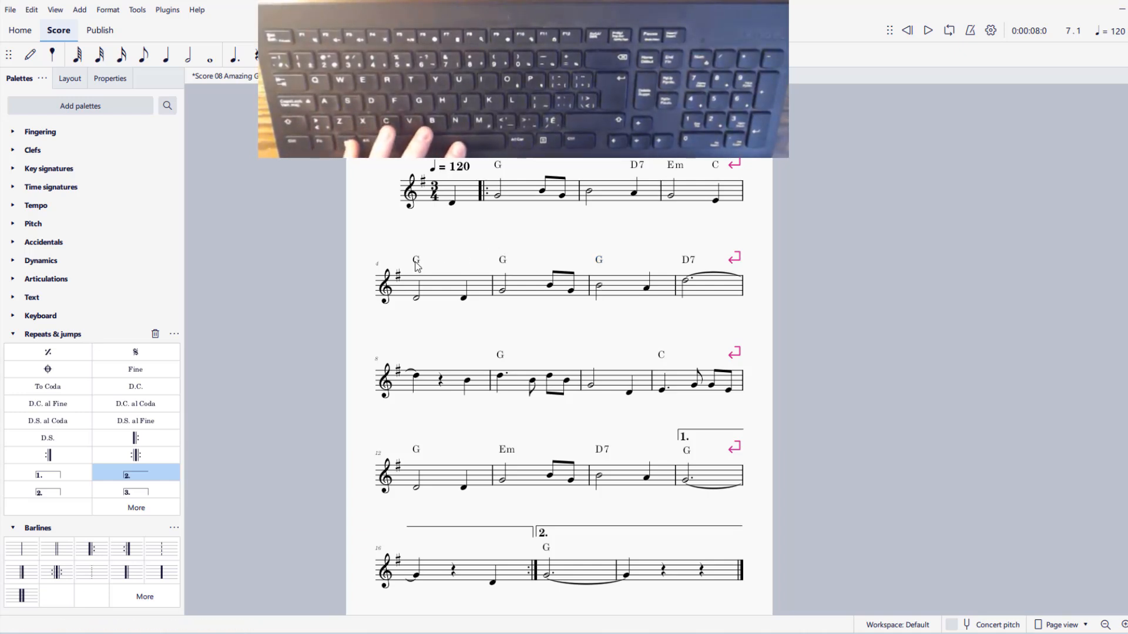
Play the passage with the repeated G chords from the first note of measure 4.
left_click(417, 299)
key("space")
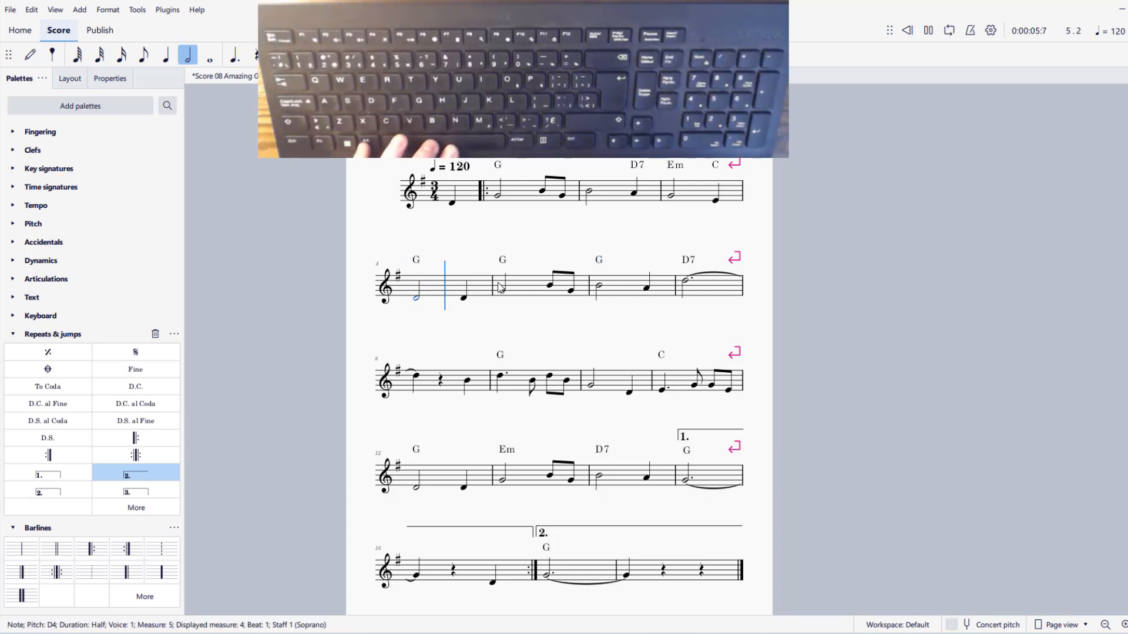
key("space")
Toggle chord symbol playback off and on again, and play the score from the pickup note.
left_click(450, 205)
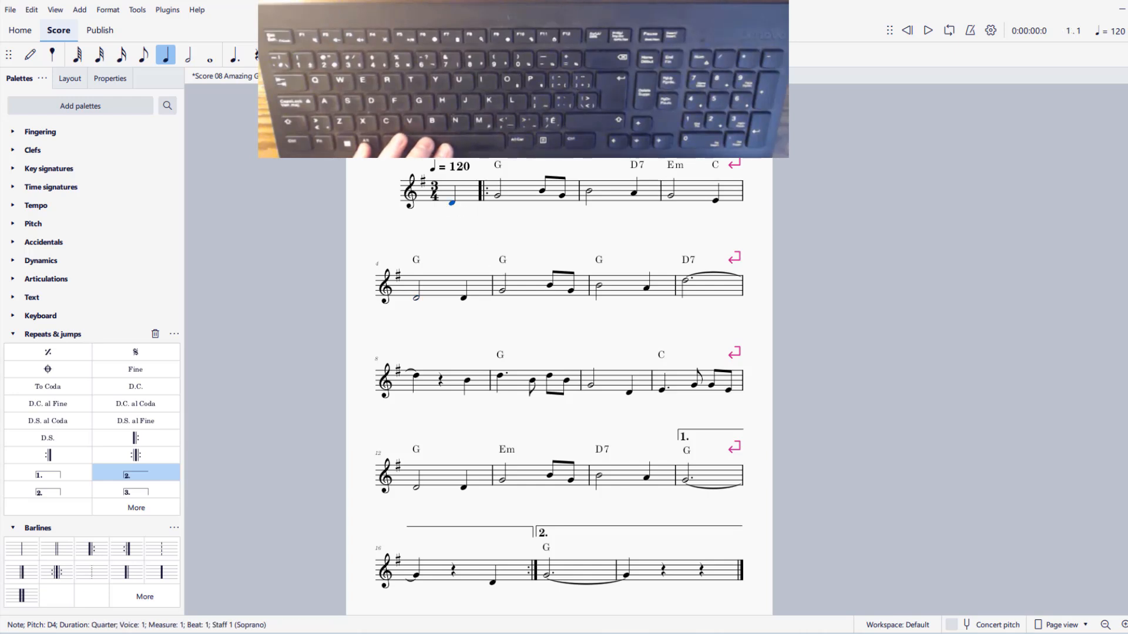
left_click(990, 30)
left_click(1023, 112)
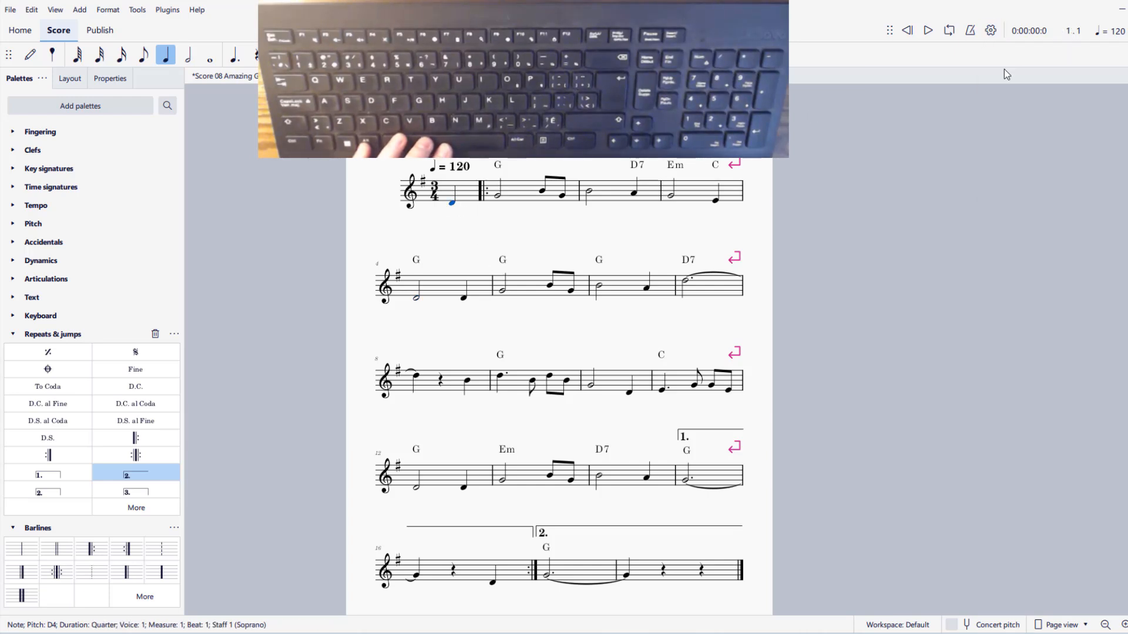
left_click(990, 30)
left_click(1031, 117)
key("space")
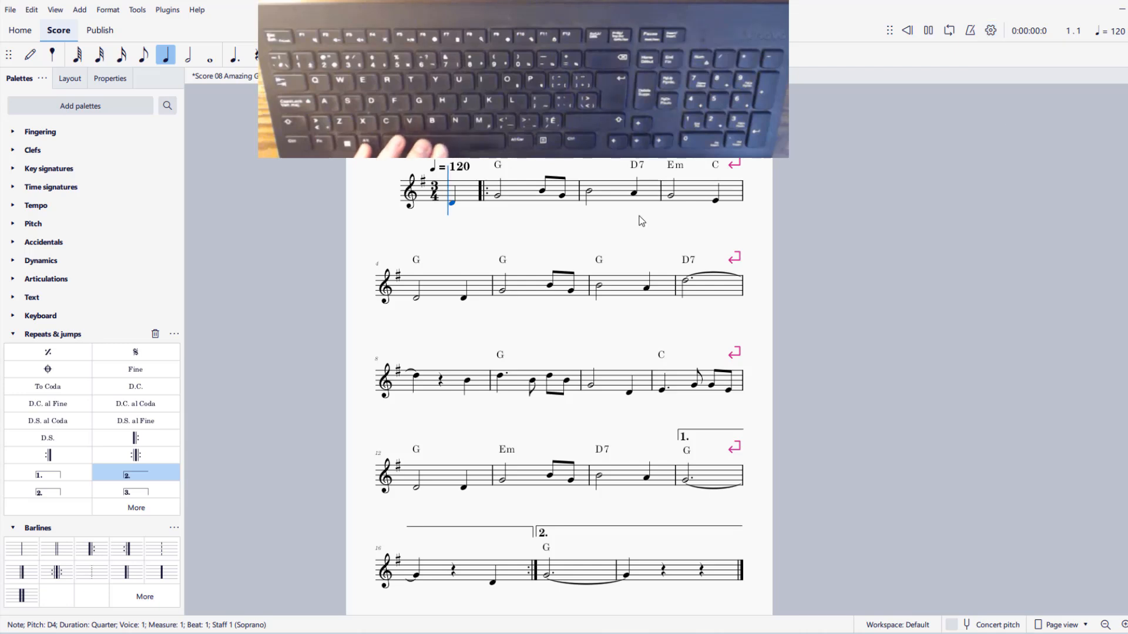
Make the G chord symbols above measures 5 and 6 invisible.
left_click(502, 261)
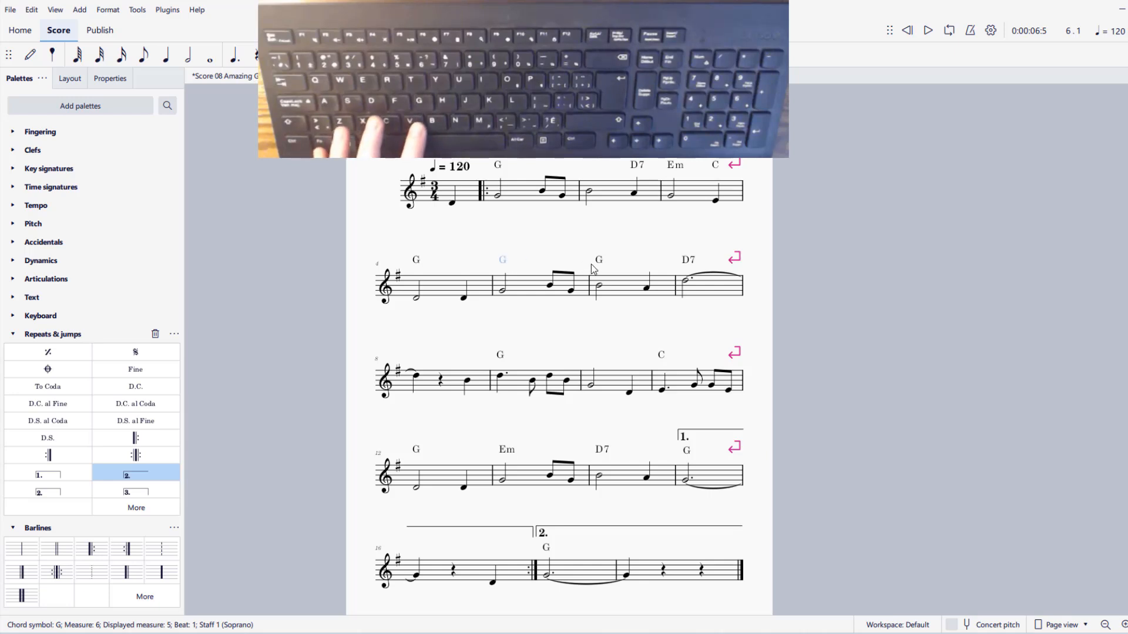
left_click(600, 262)
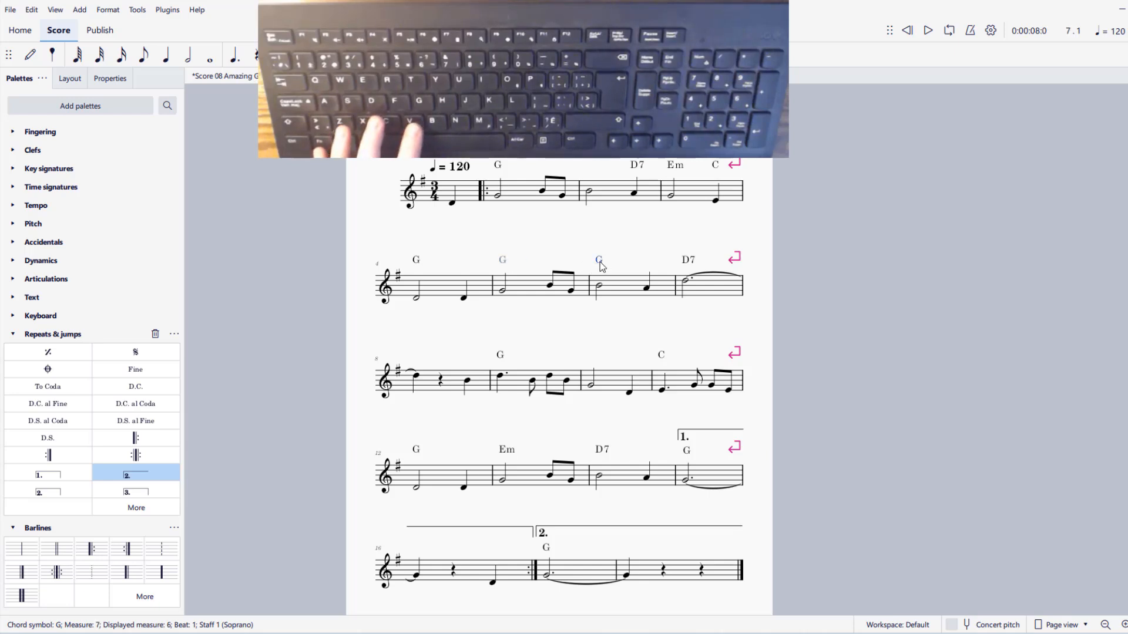
Play the passage with the hidden G chords from the first note of measure 4, and open the playback settings.
left_click(417, 299)
key("space")
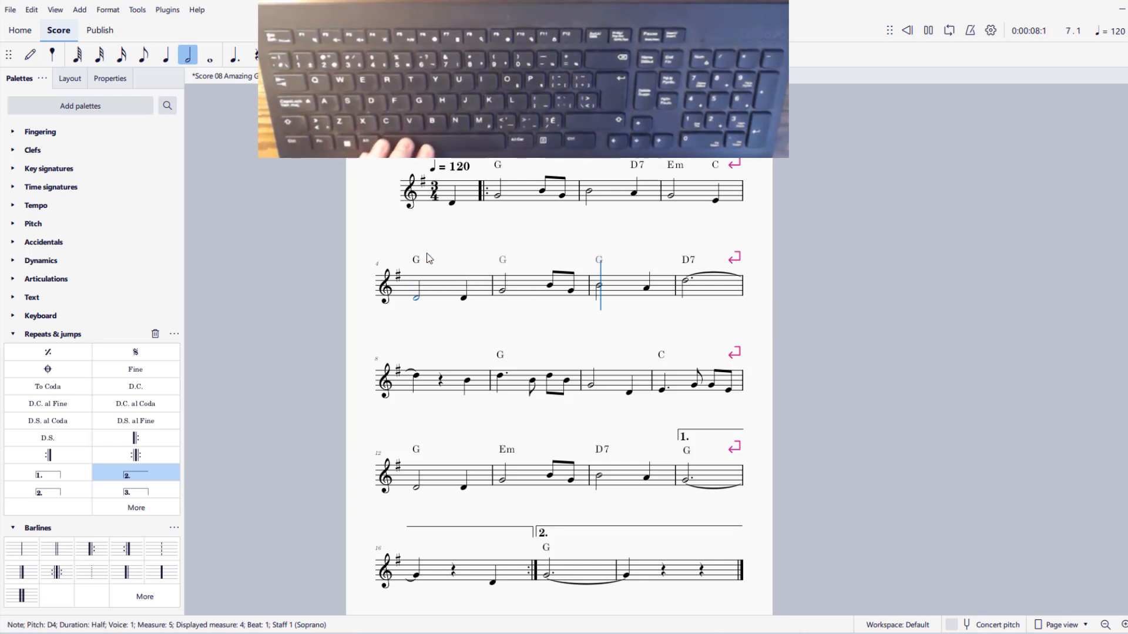
key("space")
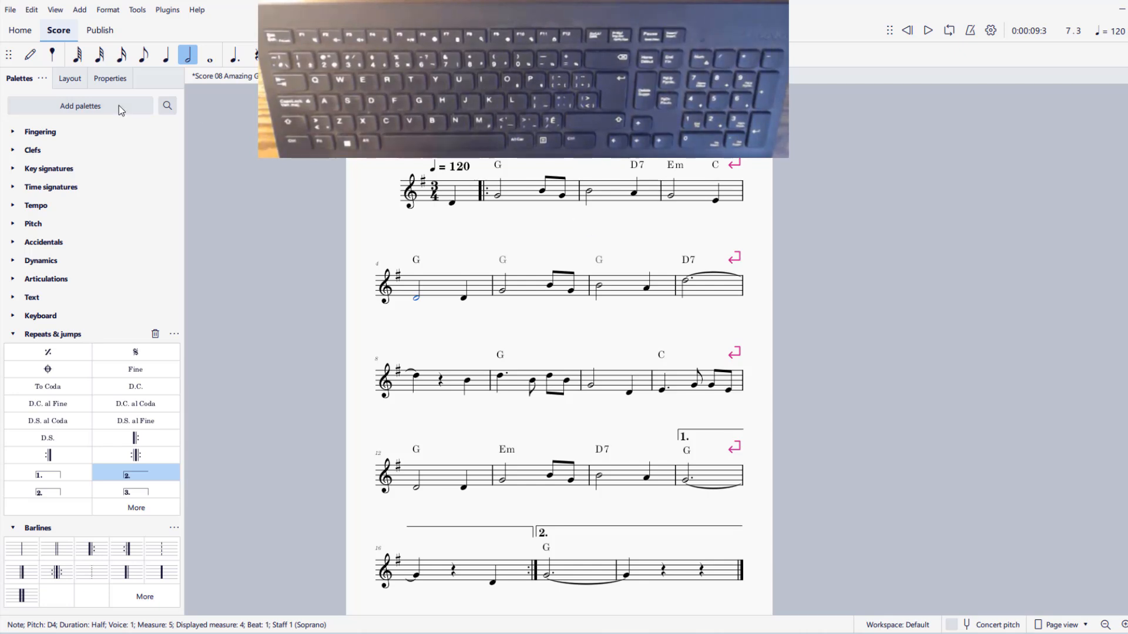
left_click(997, 31)
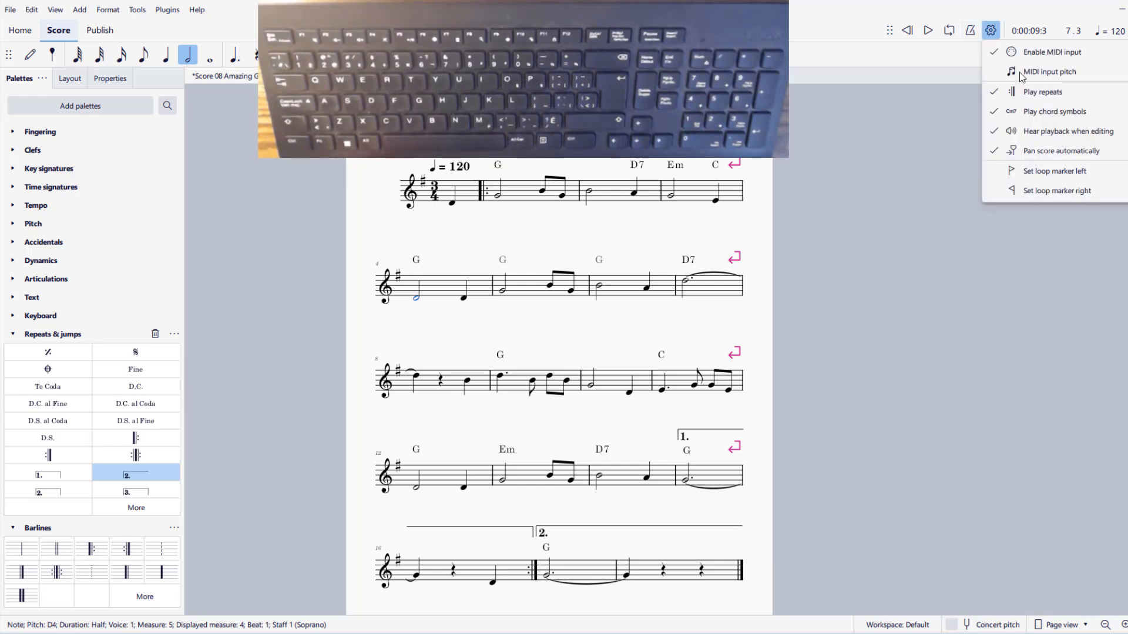